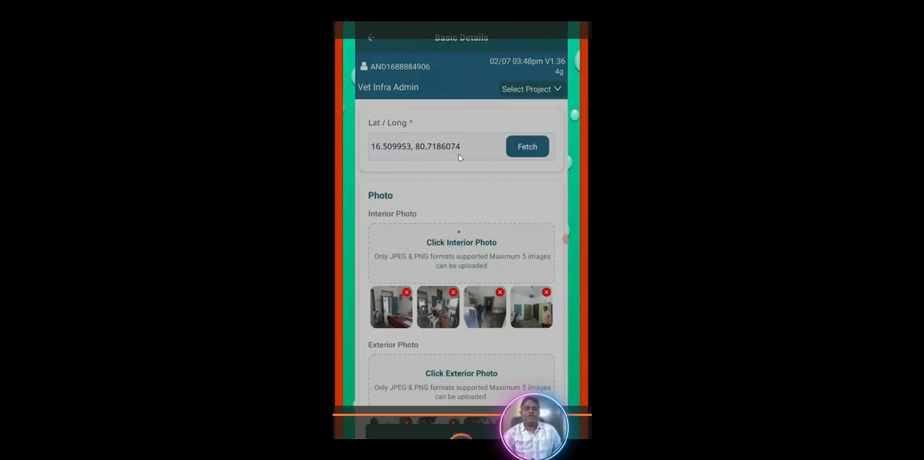
Fetch the latitude and longitude in Basic Details and review the interior and exterior photos of the Infra Mapping record.
click(530, 150)
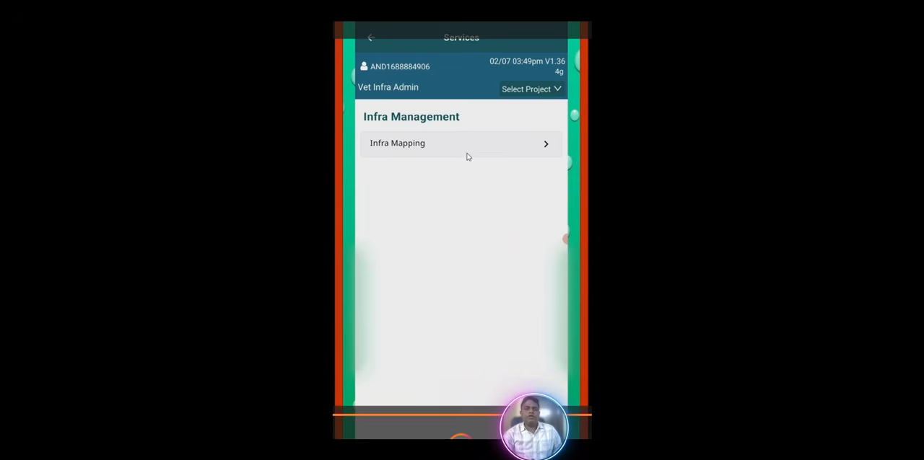
click(467, 155)
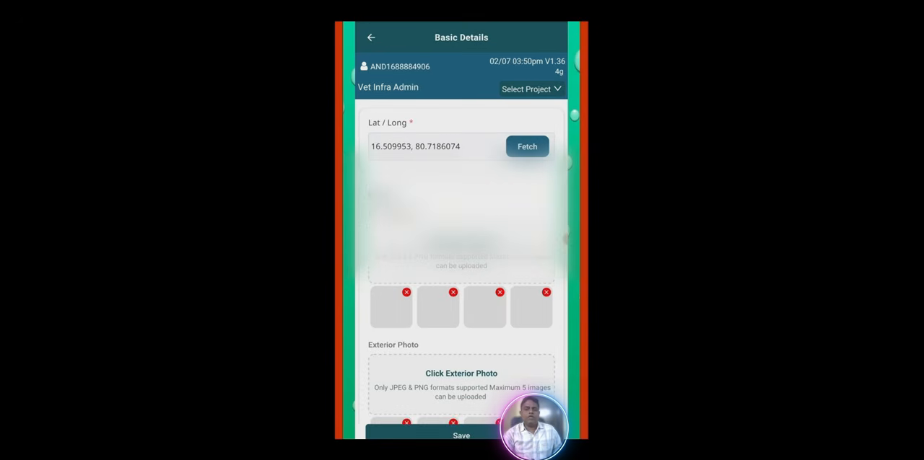
scroll(461, 267, down, 2)
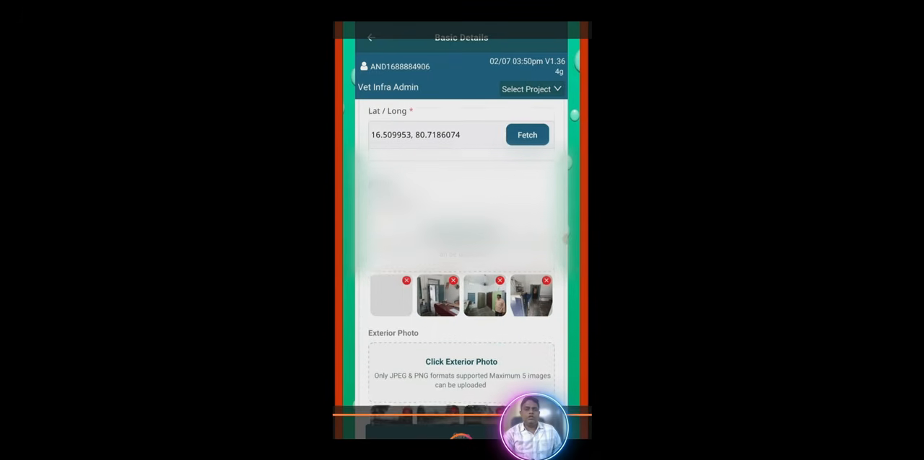
scroll(475, 329, up, 1)
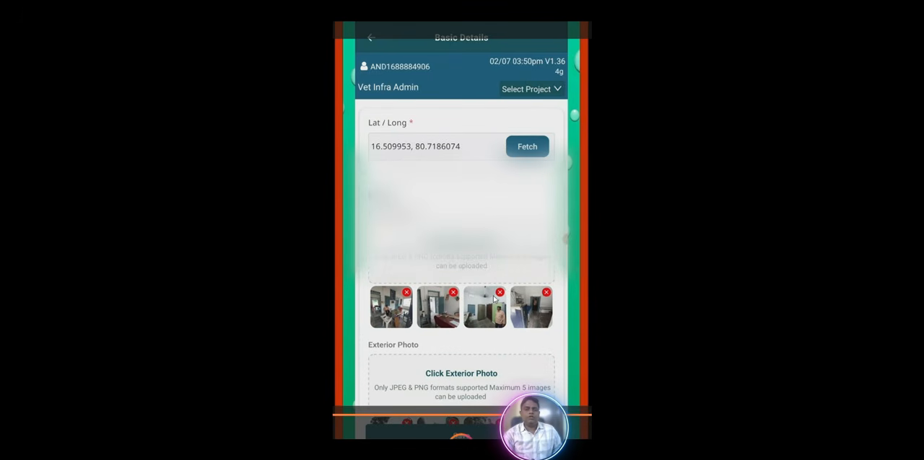
scroll(493, 299, down, 3)
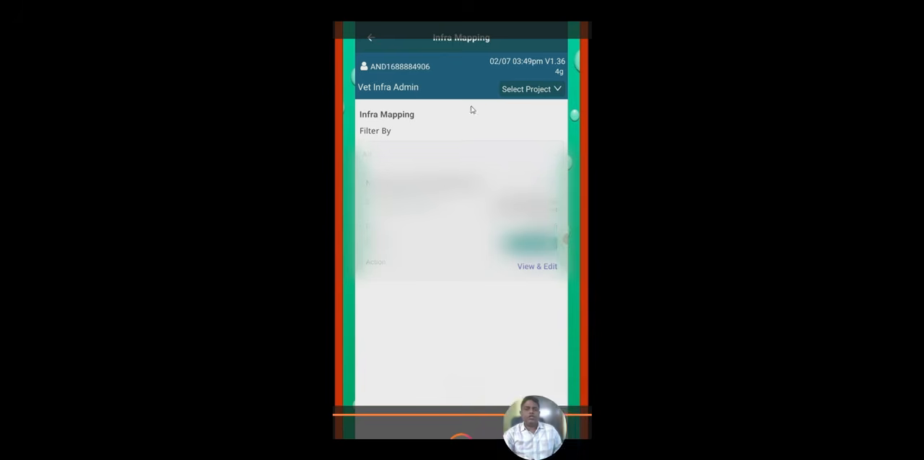
Filter the Infra Mapping list by the Saved as Draft status.
click(465, 156)
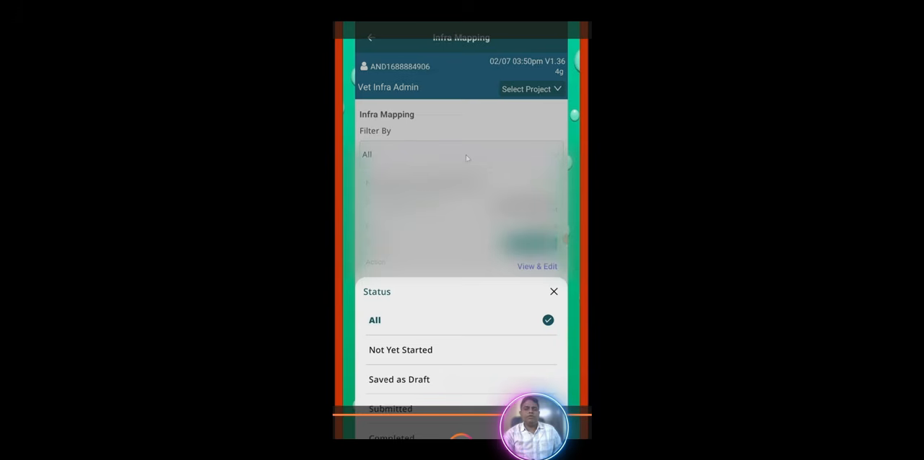
click(399, 379)
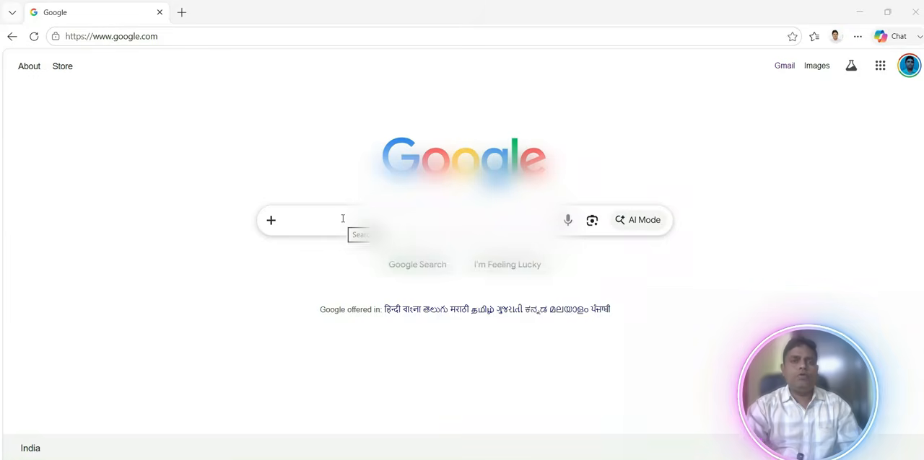
Switch to the browser, search Google for "bharat pashudhan" and open the Bharat Pashudhan website.
click(342, 218)
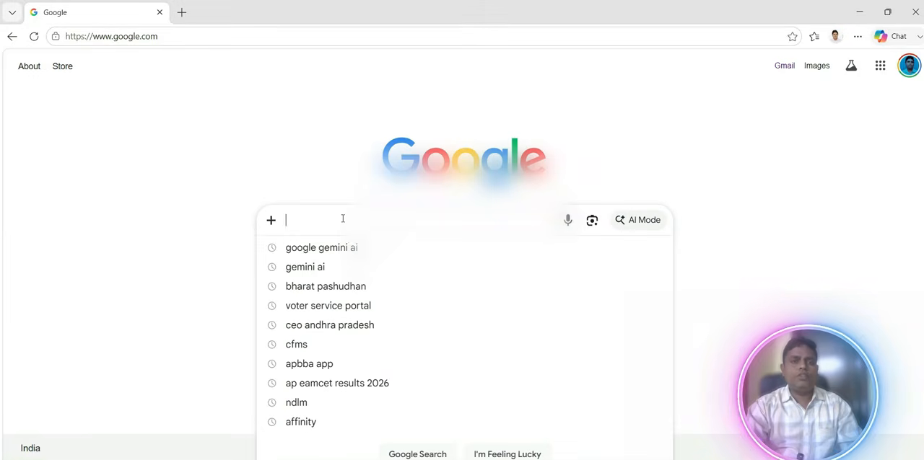
click(327, 288)
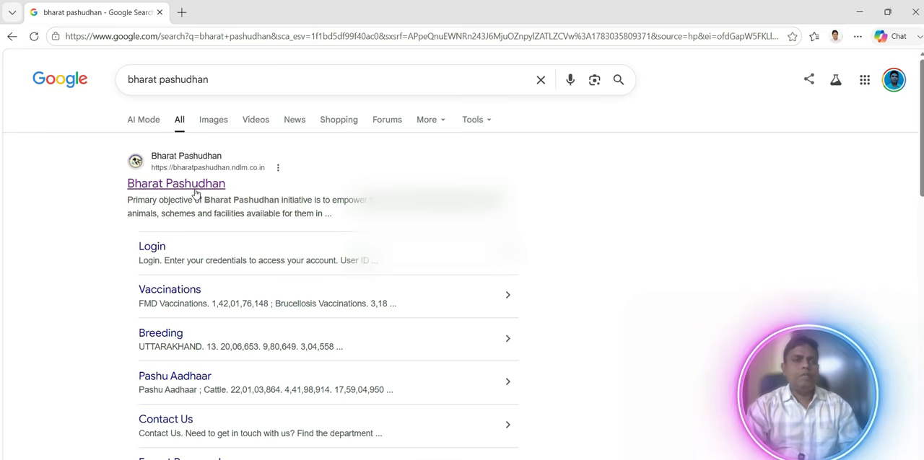
click(195, 189)
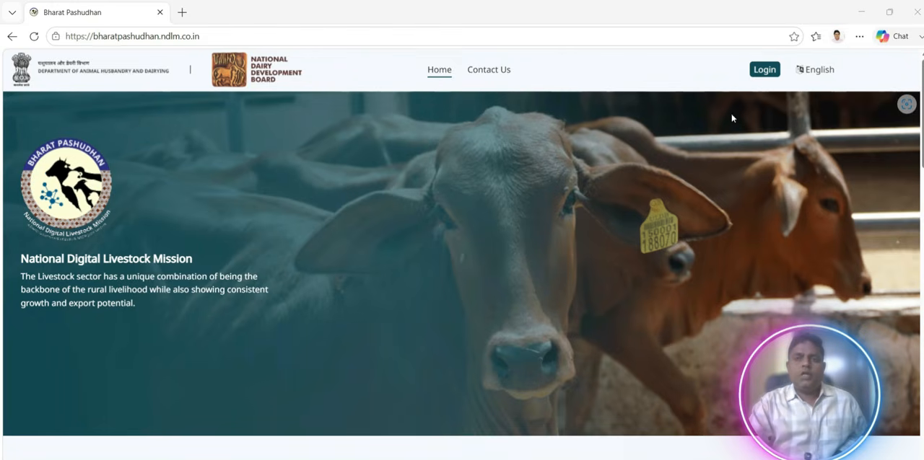
Log in to the portal with the prefilled credentials and continue as Registered User.
click(766, 70)
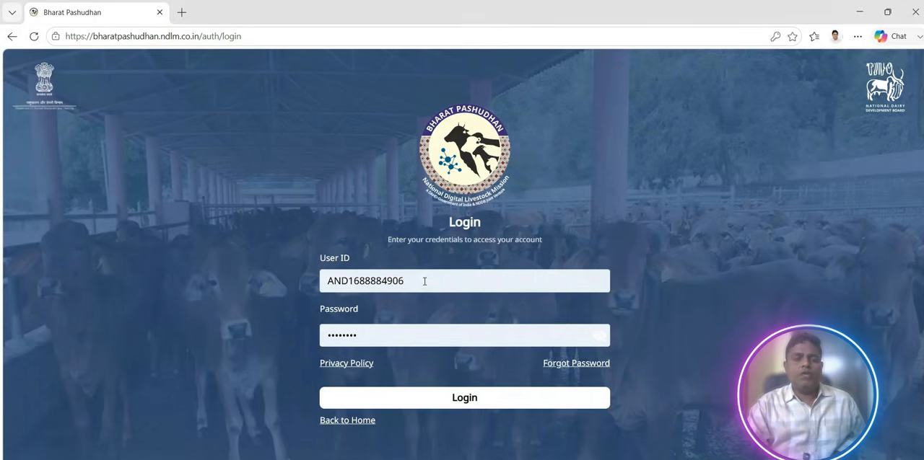
click(463, 406)
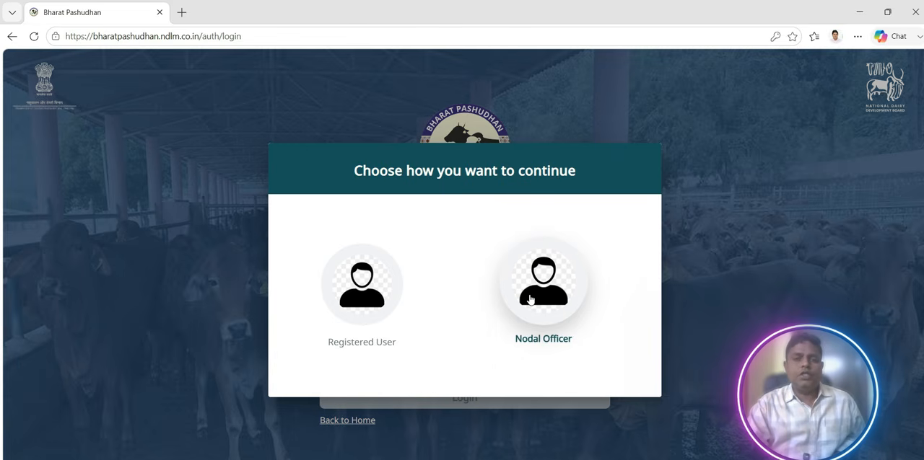
click(373, 323)
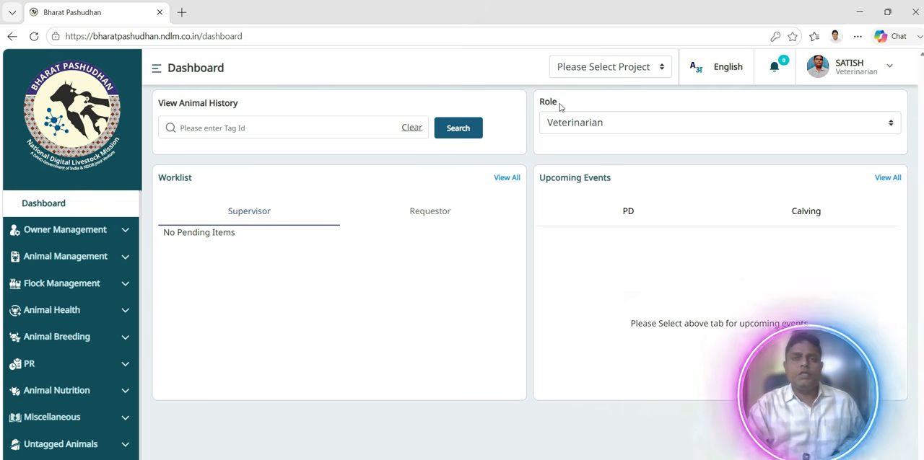
Switch the role to Vet Infra Admin and open the listed sub-organization's Infra Mapping record for editing.
click(891, 124)
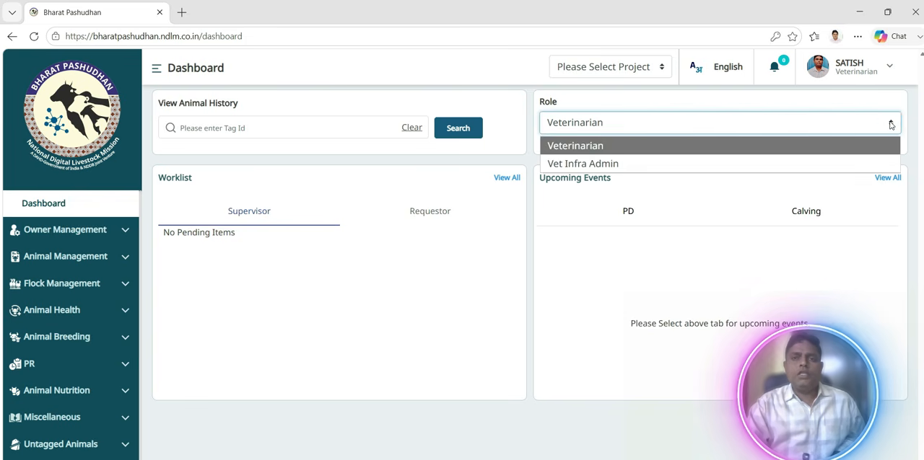
click(681, 163)
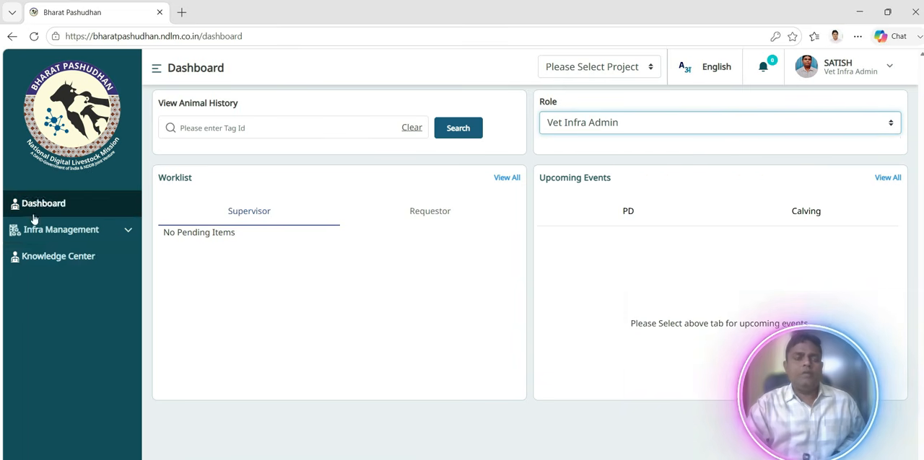
click(50, 236)
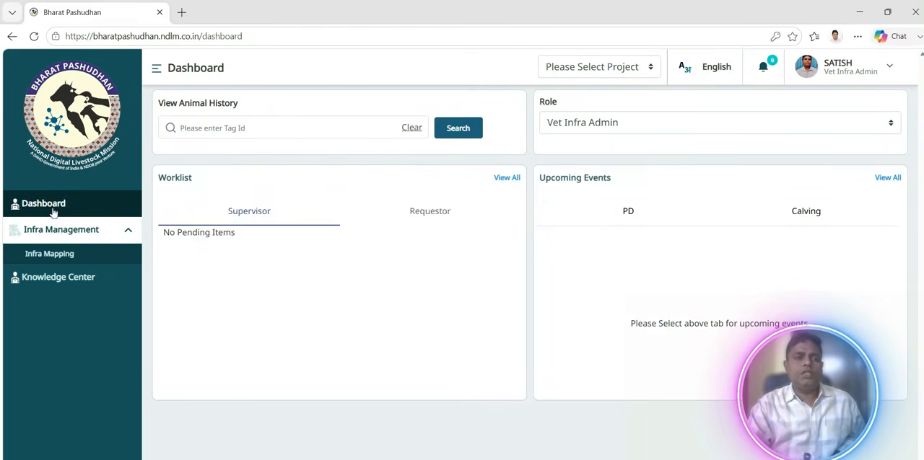
click(53, 256)
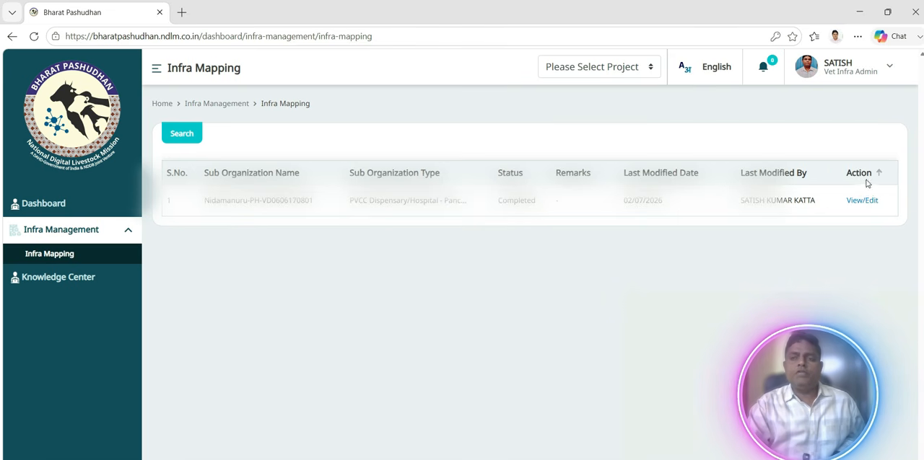
click(862, 202)
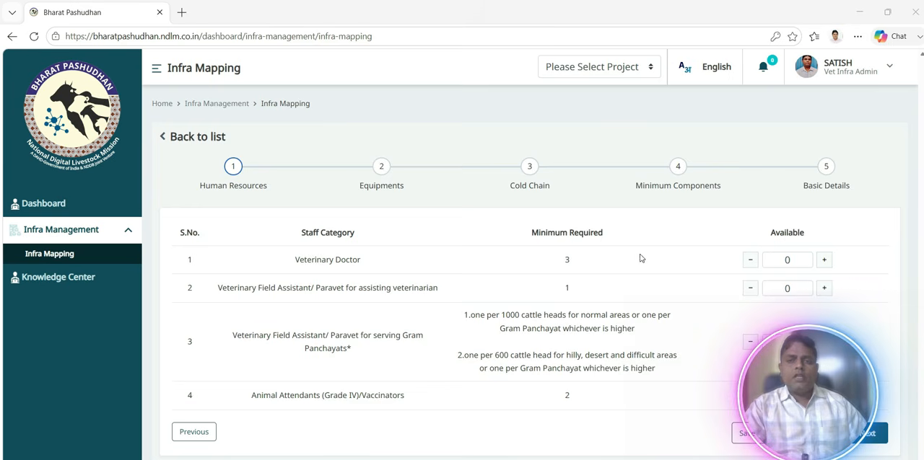
Set the available Veterinary Doctor and assisting Veterinary Field Assistant/Paravet counts to 1 each, and save the Human Resources section.
click(824, 261)
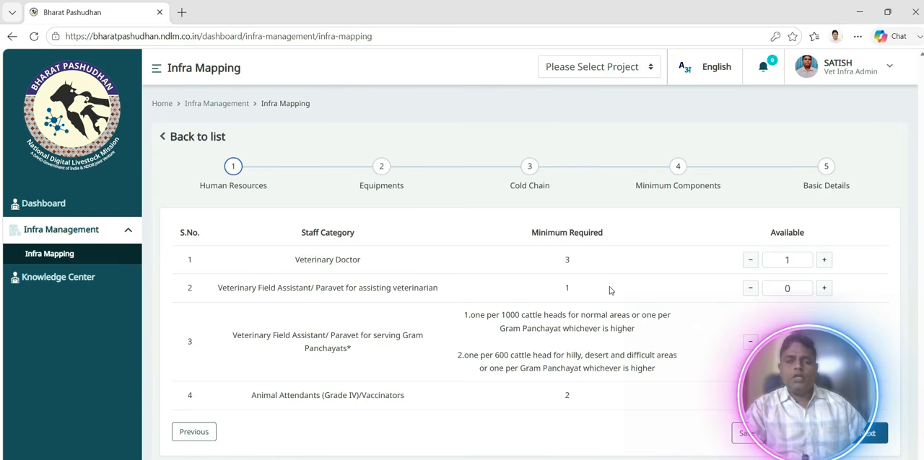
click(824, 289)
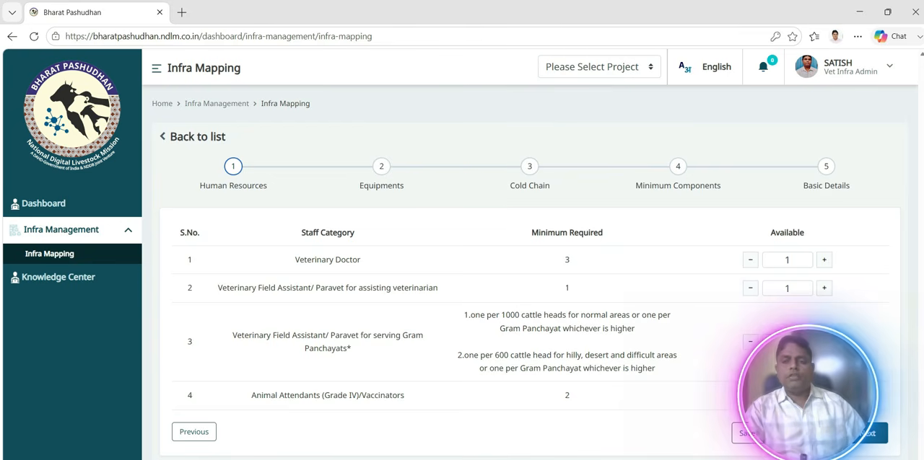
click(747, 434)
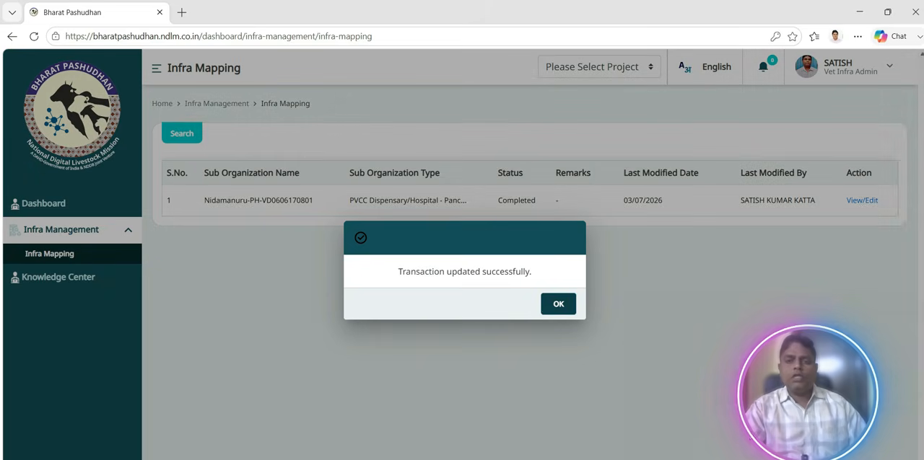
click(549, 303)
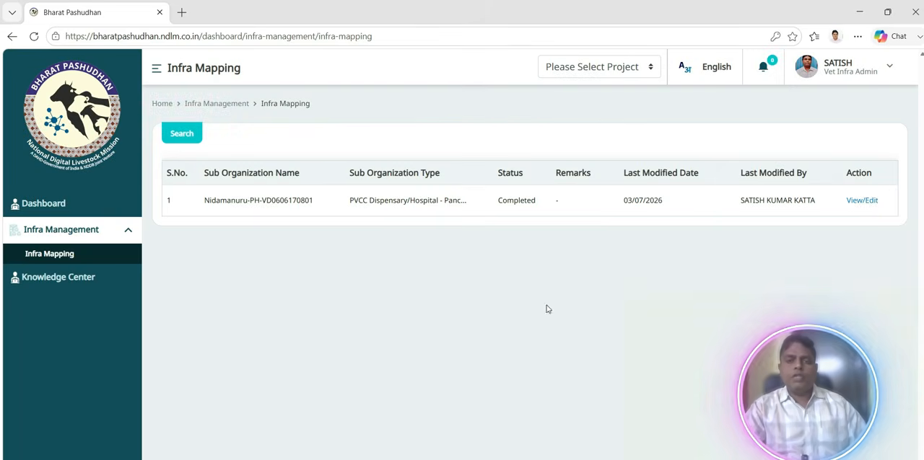
Reopen the record at the Equipments section and increase the number of equipment items shown per page.
click(863, 201)
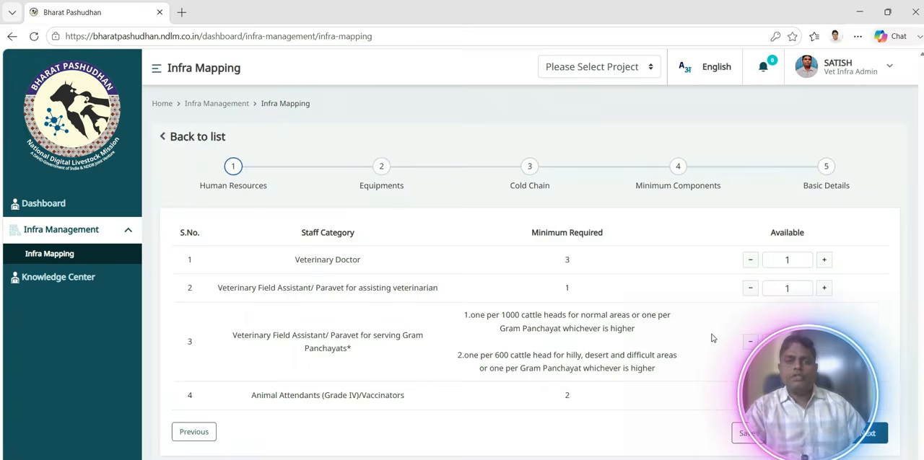
click(873, 445)
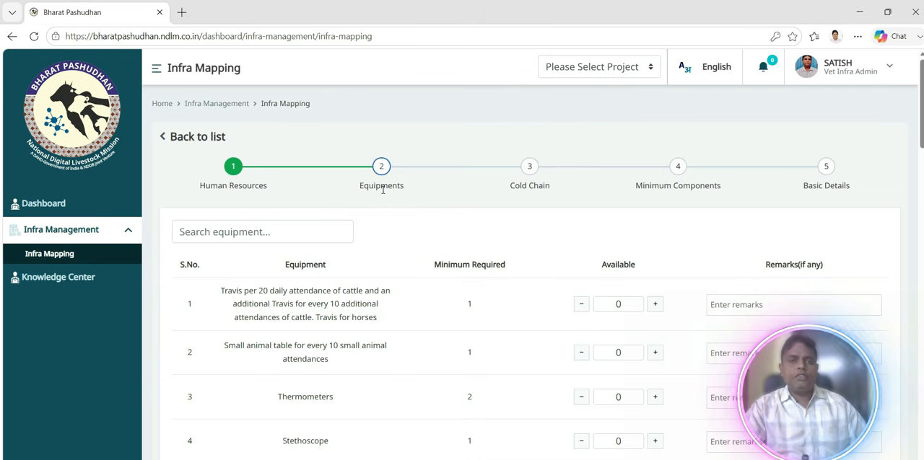
scroll(397, 244, down, 3)
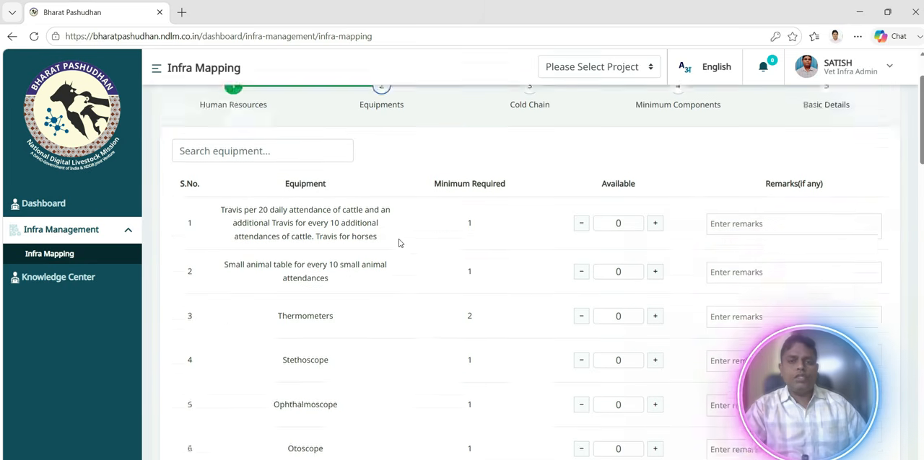
scroll(399, 243, down, 20)
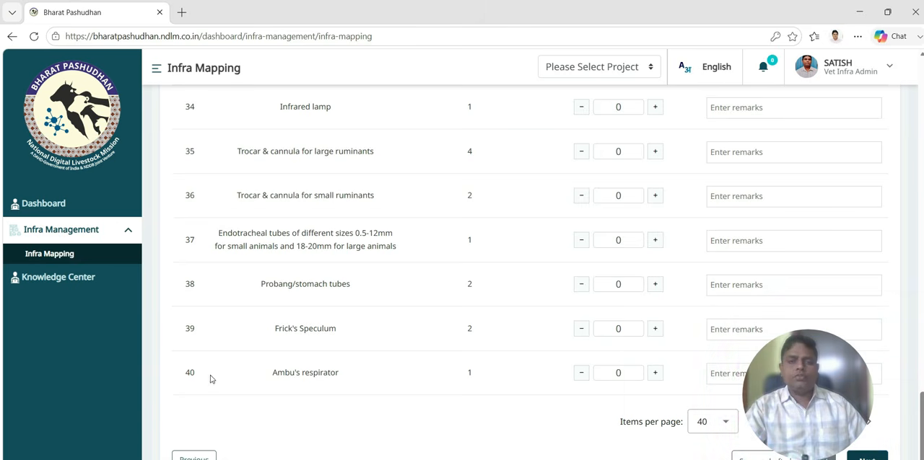
click(722, 422)
click(711, 390)
Set the available count to 1 for both the Travis and the small animal table.
scroll(643, 356, up, 5)
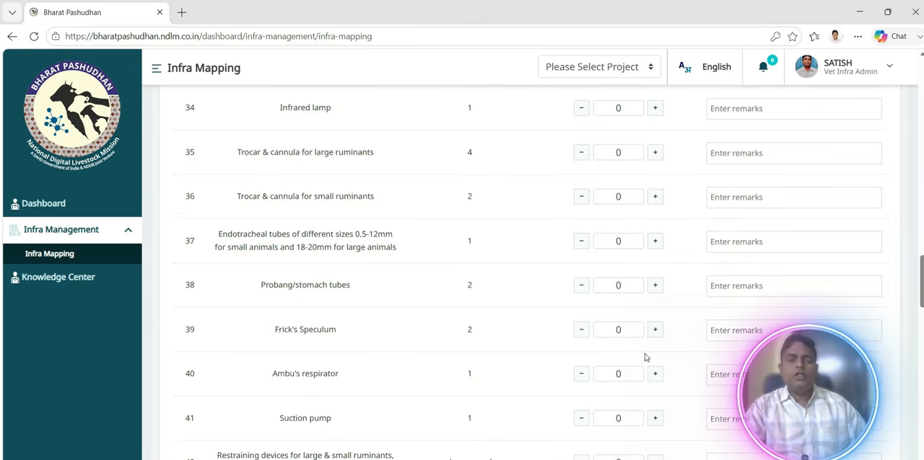
scroll(644, 356, up, 10)
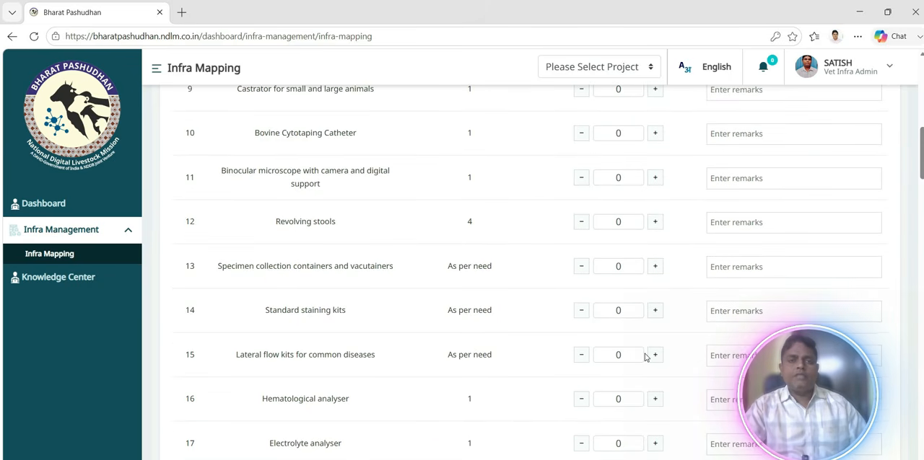
scroll(645, 356, up, 2)
scroll(645, 357, up, 5)
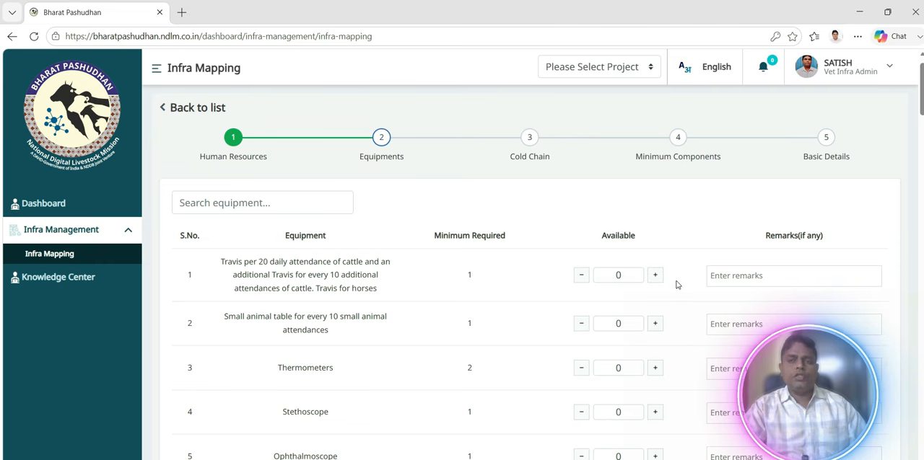
click(654, 276)
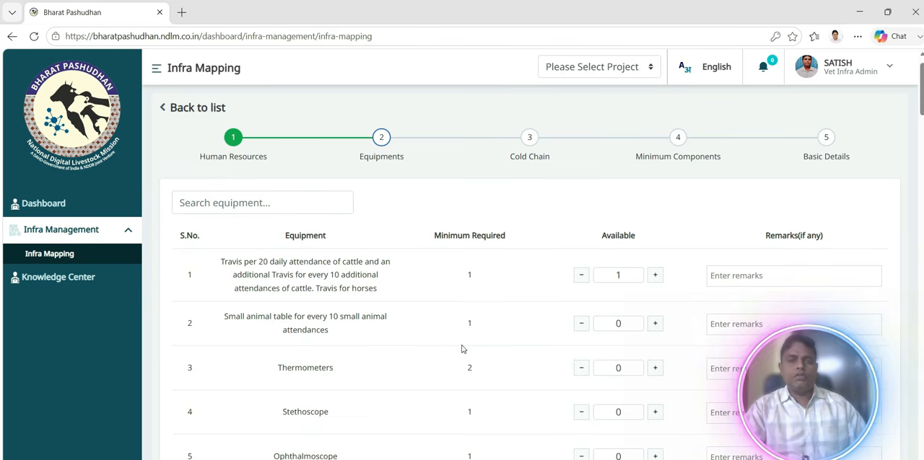
double_click(655, 325)
click(582, 326)
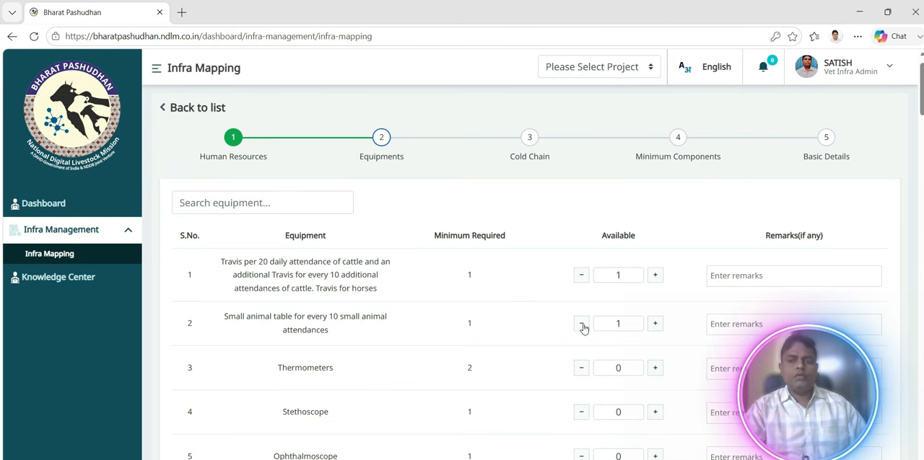
Set the available count to 2 for Thermometers and 1 for Stethoscope.
click(655, 373)
click(655, 373)
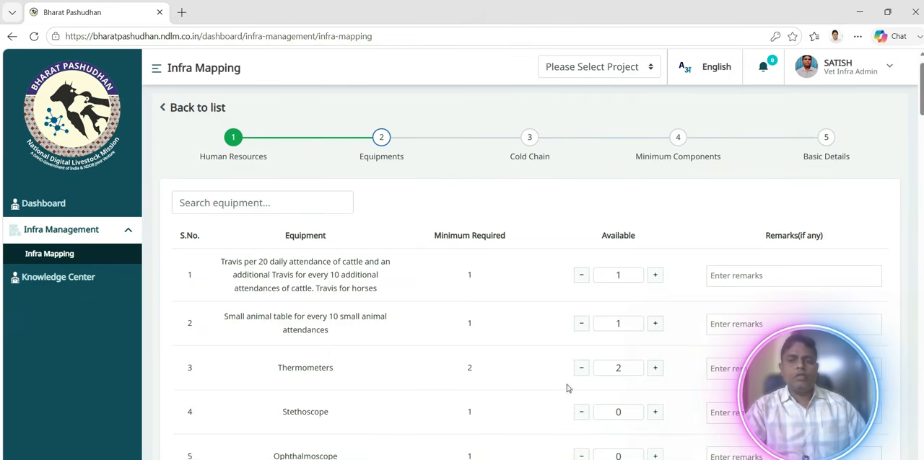
scroll(473, 384, down, 2)
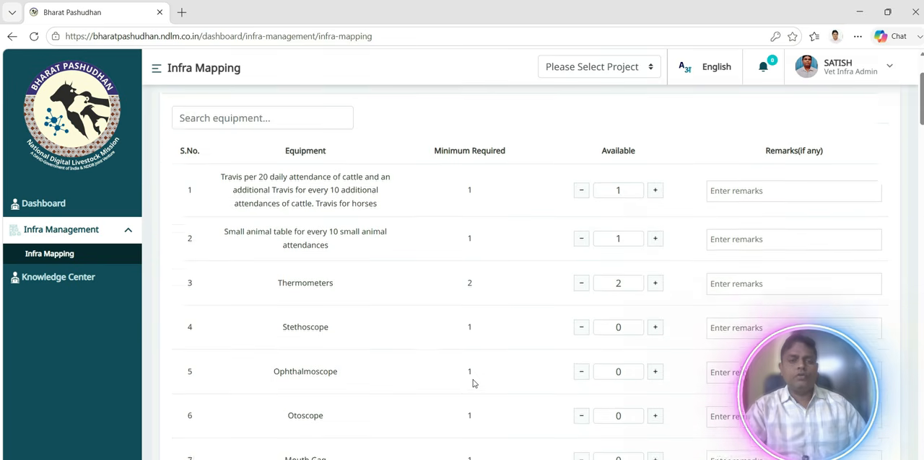
click(654, 293)
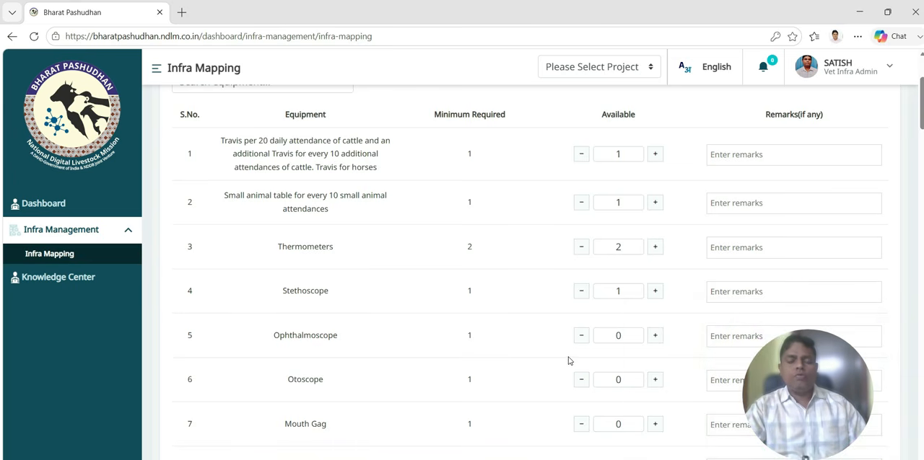
scroll(570, 371, down, 1)
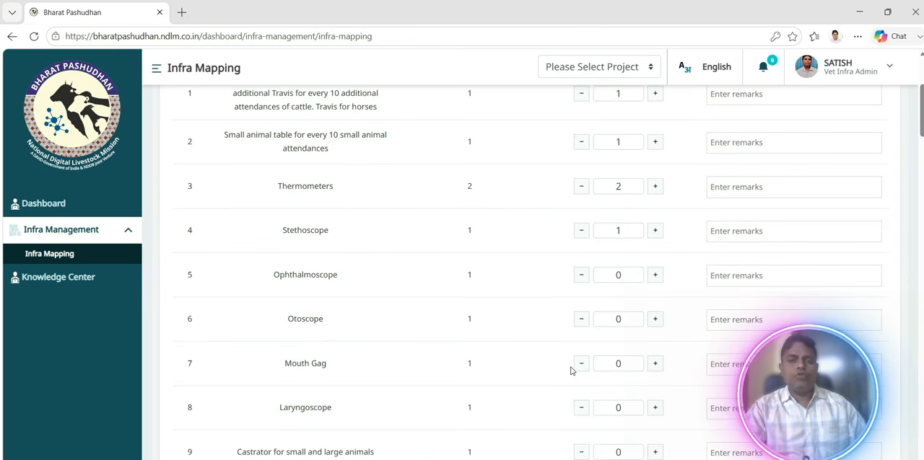
click(653, 364)
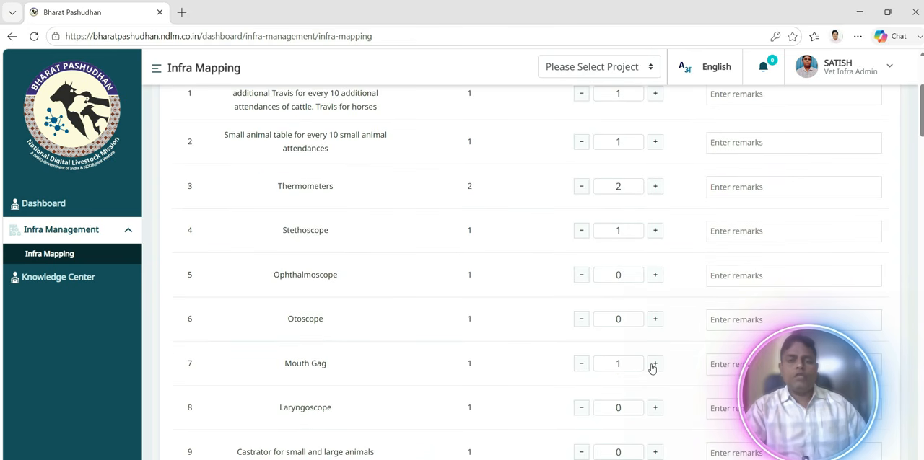
click(653, 364)
click(582, 364)
click(578, 366)
Set the available count to 1 for the castrator for small and large animals.
scroll(515, 361, down, 1)
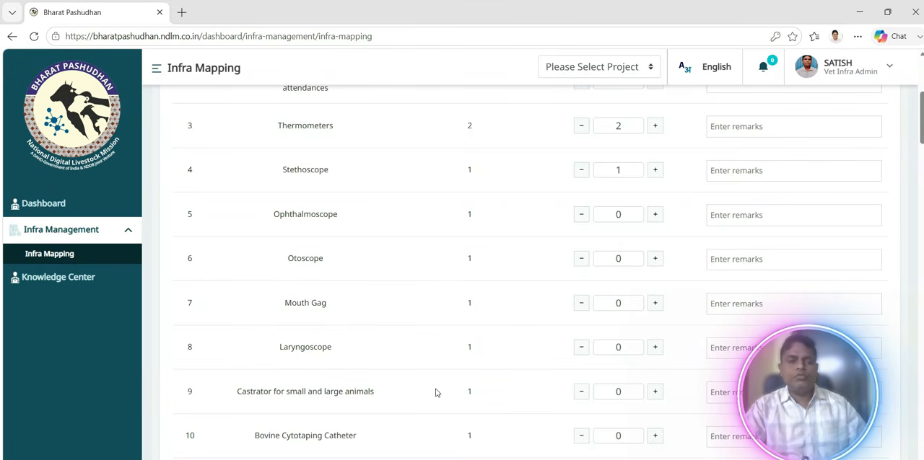
scroll(435, 393, down, 1)
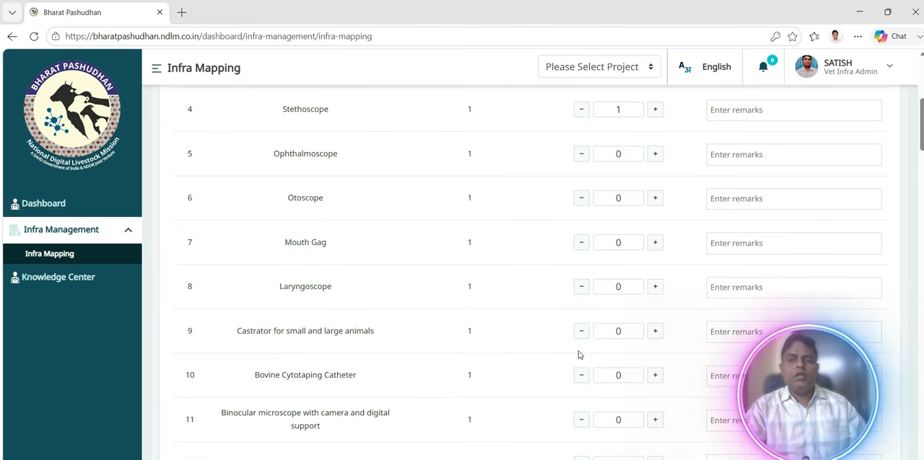
click(654, 333)
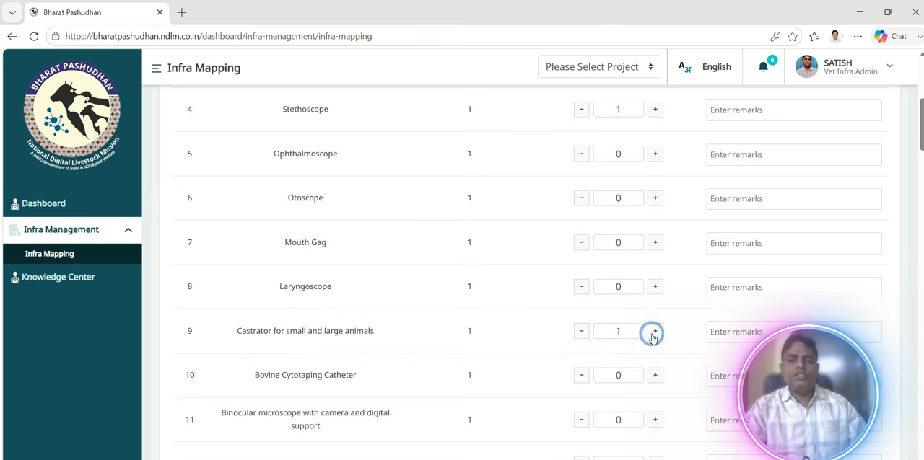
double_click(655, 334)
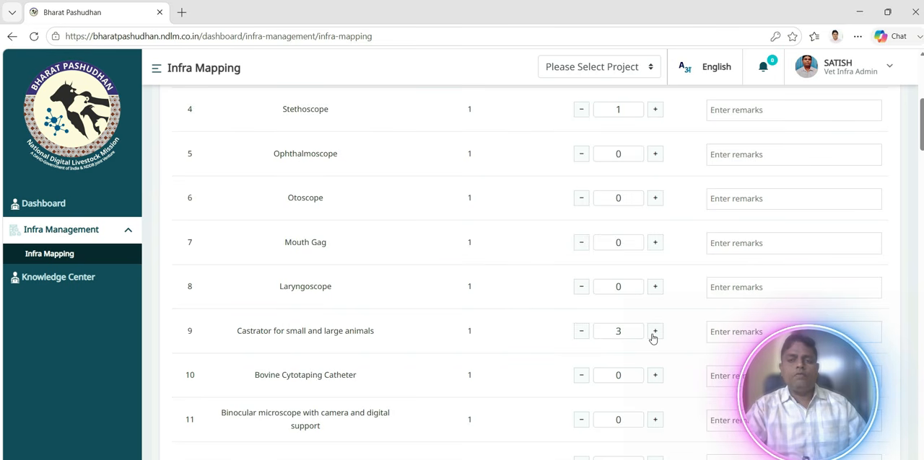
click(581, 336)
click(581, 336)
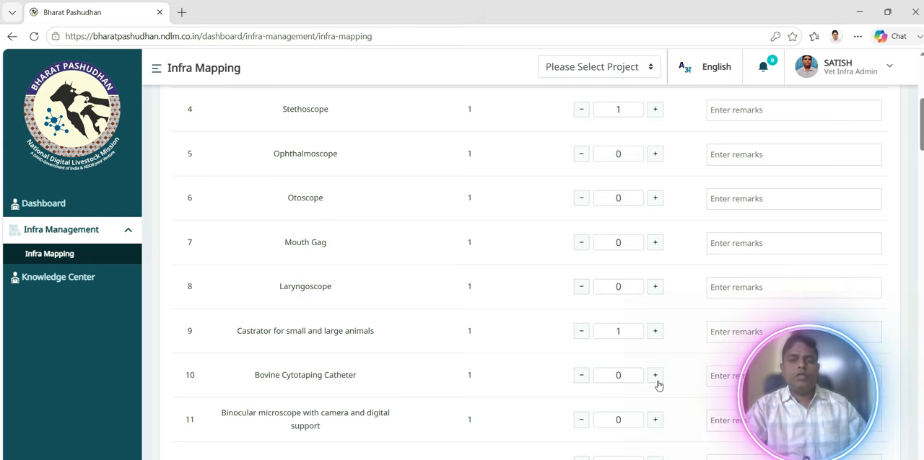
Examine the remaining equipment items and their minimum required quantities through the end of the Equipments list.
scroll(484, 379, down, 3)
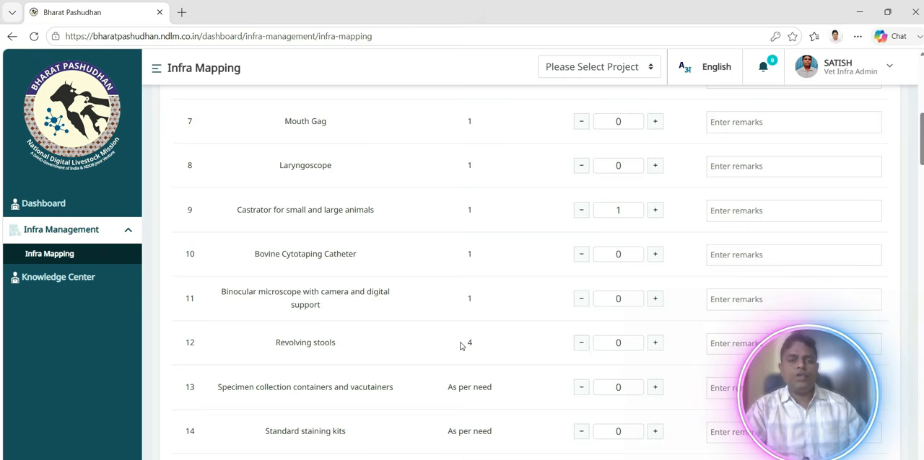
scroll(461, 346, down, 1)
scroll(461, 346, down, 2)
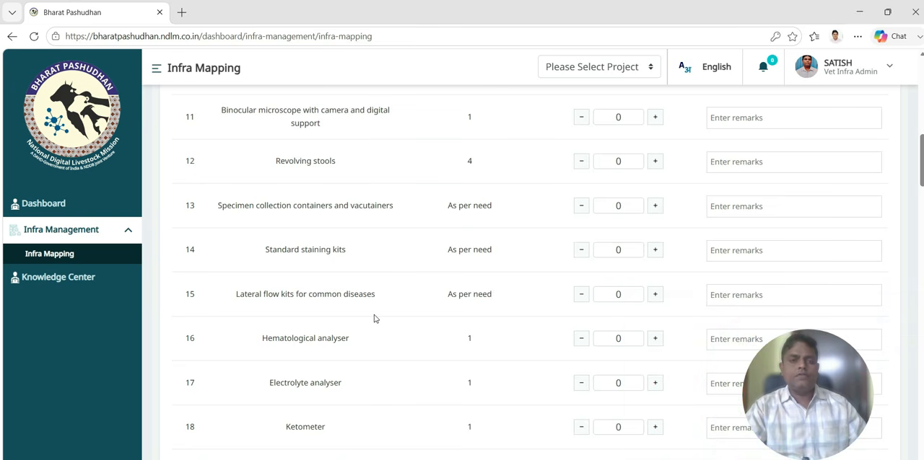
scroll(378, 356, down, 1)
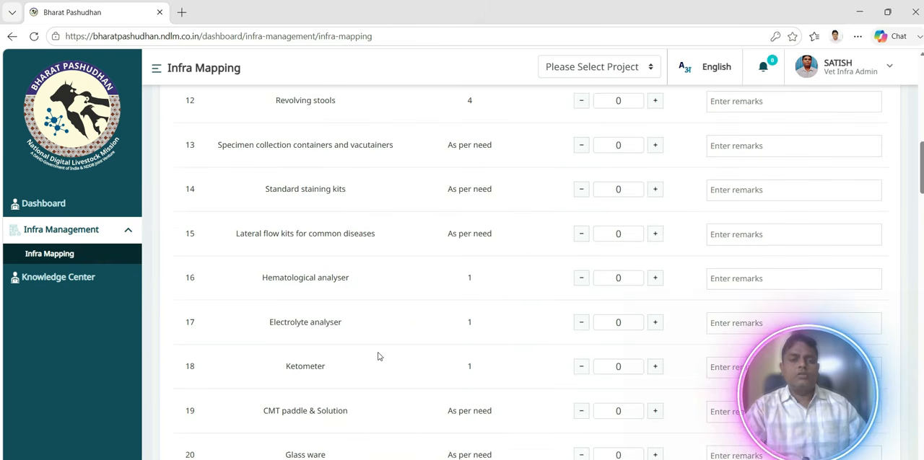
scroll(379, 356, down, 2)
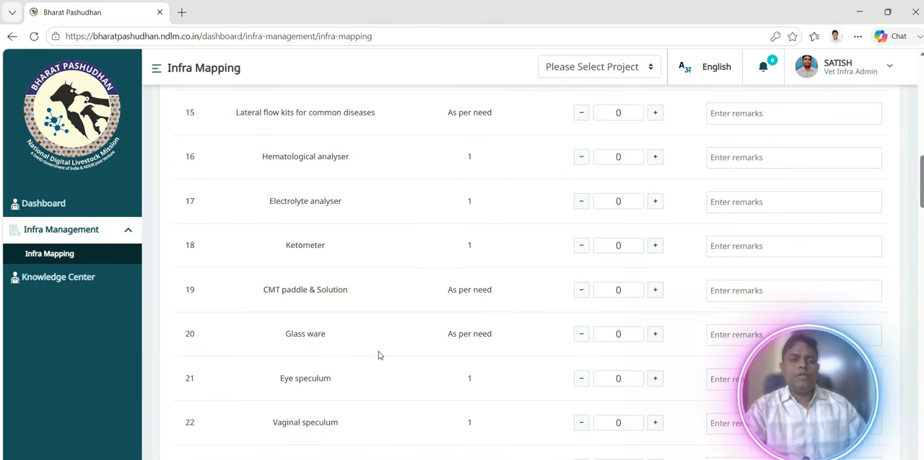
scroll(378, 357, down, 1)
scroll(379, 356, down, 2)
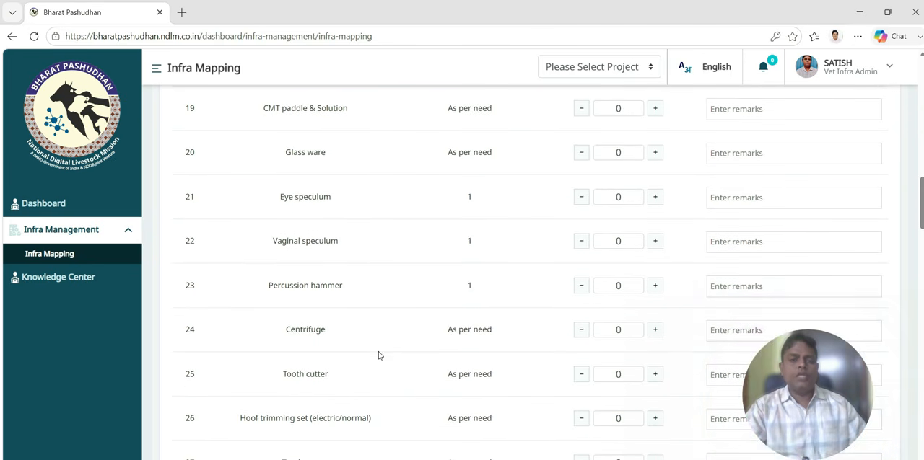
scroll(379, 355, down, 3)
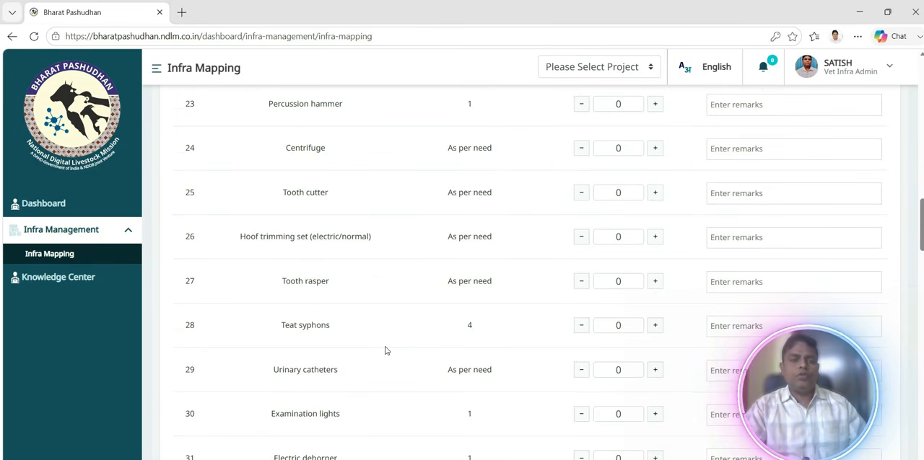
scroll(386, 350, down, 2)
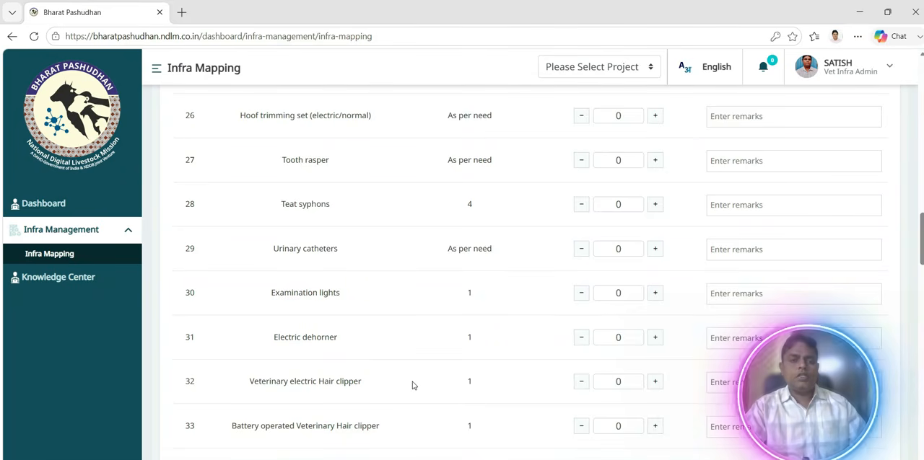
scroll(413, 386, down, 1)
scroll(413, 386, down, 1)
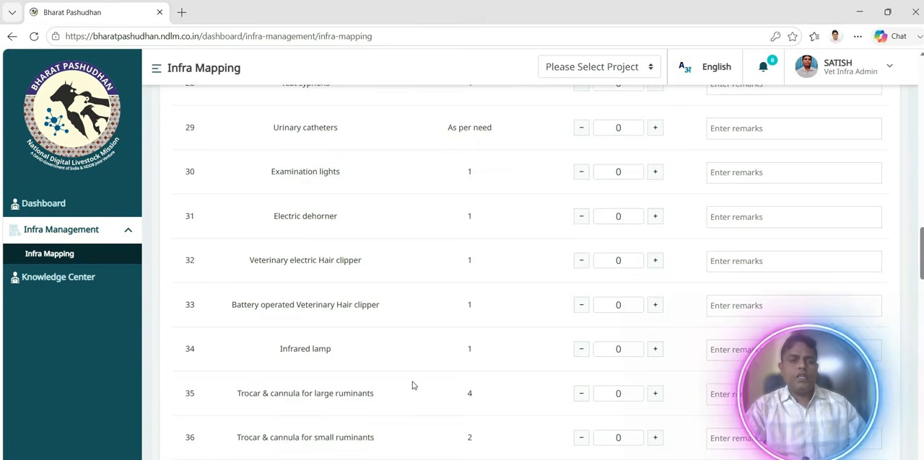
scroll(413, 386, down, 3)
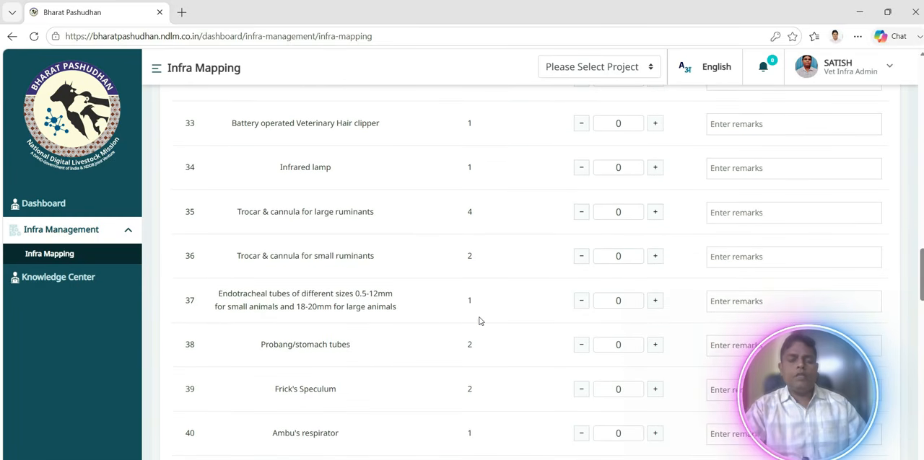
scroll(479, 321, down, 2)
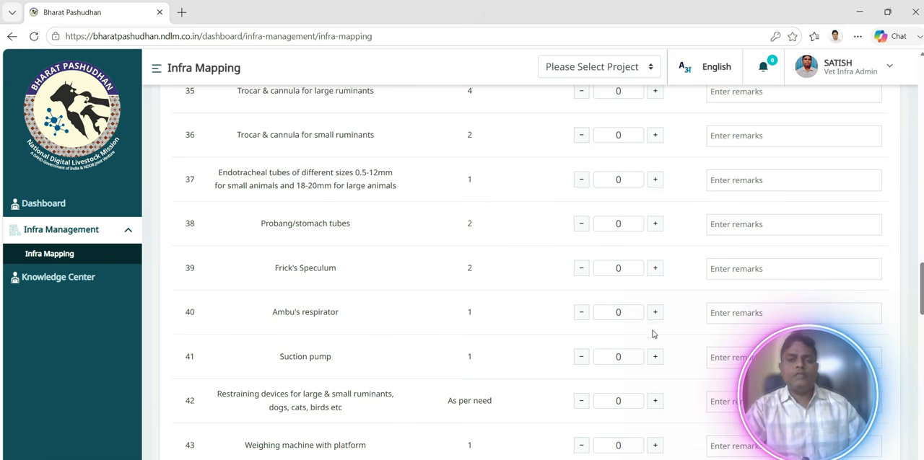
scroll(546, 342, down, 2)
scroll(546, 342, down, 8)
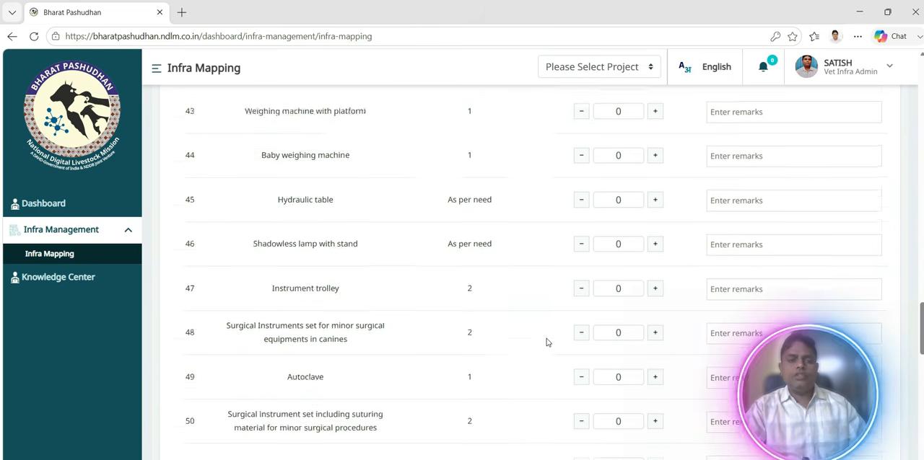
scroll(546, 341, down, 12)
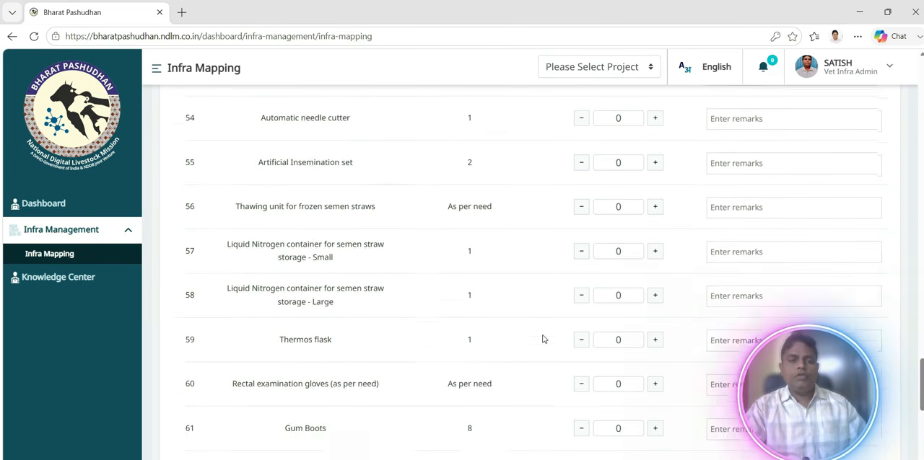
scroll(542, 339, down, 1)
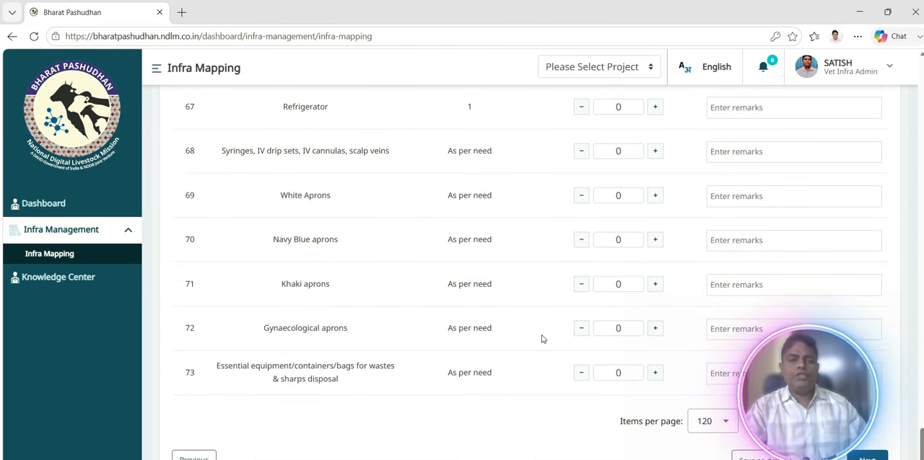
scroll(446, 279, up, 4)
scroll(446, 279, up, 20)
scroll(446, 280, up, 14)
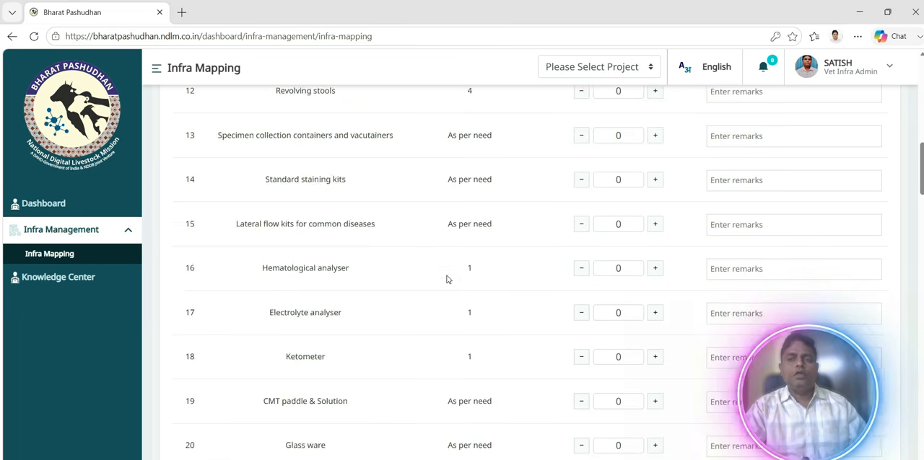
scroll(446, 279, up, 5)
scroll(446, 279, down, 14)
scroll(446, 279, down, 15)
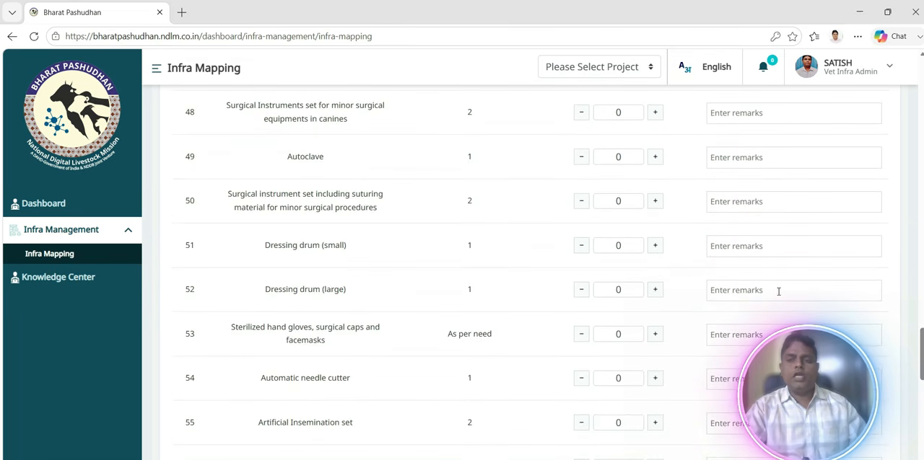
scroll(778, 290, down, 13)
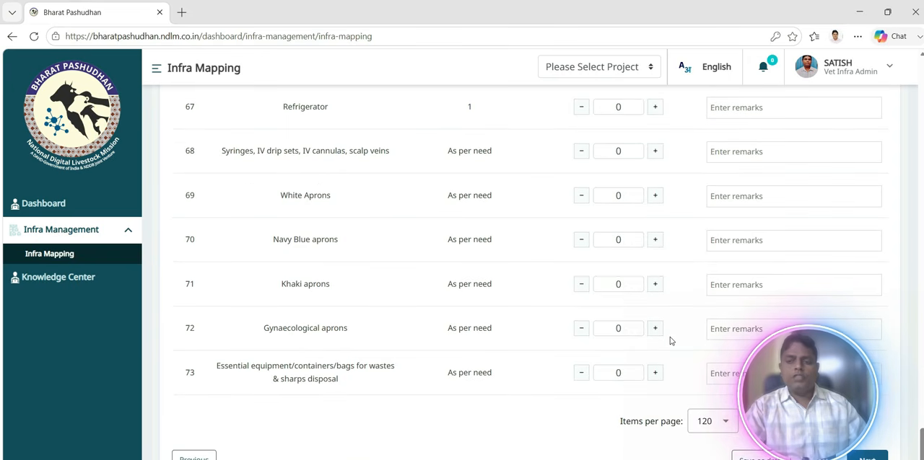
Save the Equipments section as a draft and reopen the hospital's record for editing.
click(786, 457)
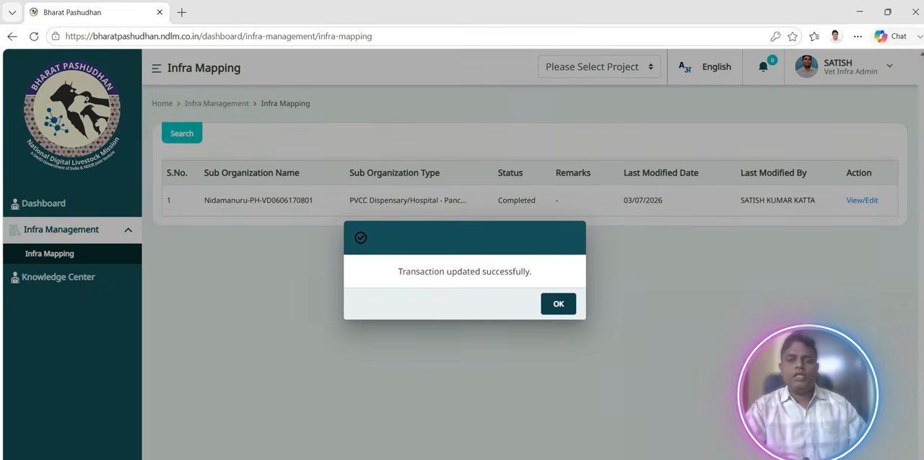
click(550, 303)
click(863, 201)
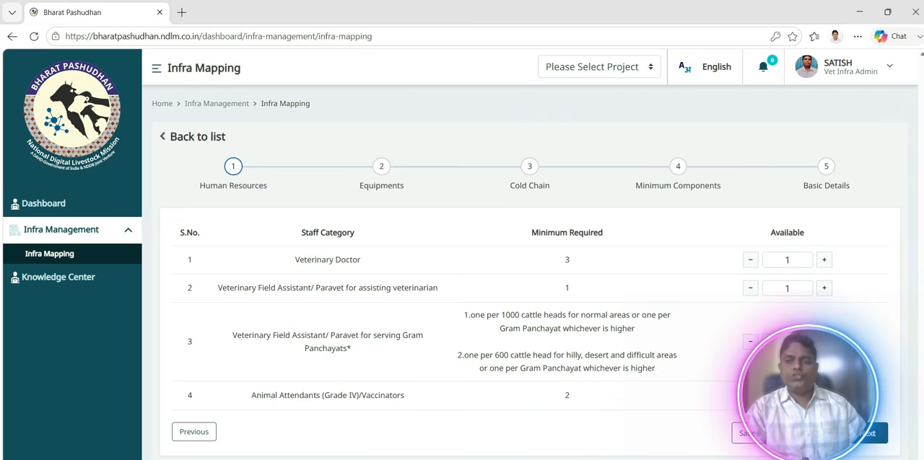
Reset the Human Resources form and continue past the Equipments section to Cold Chain.
click(817, 433)
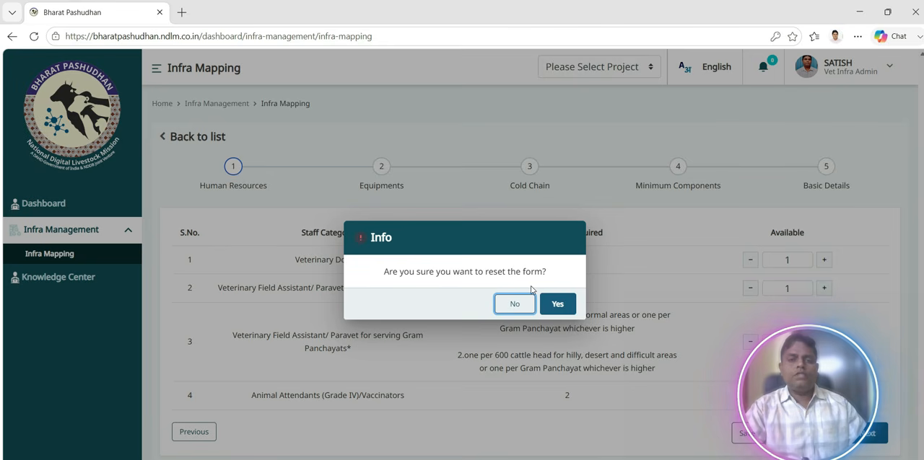
click(557, 303)
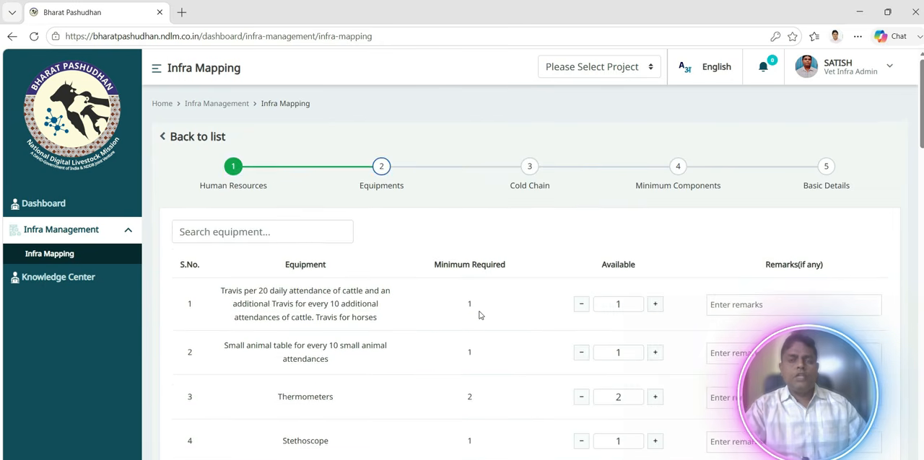
scroll(479, 314, down, 8)
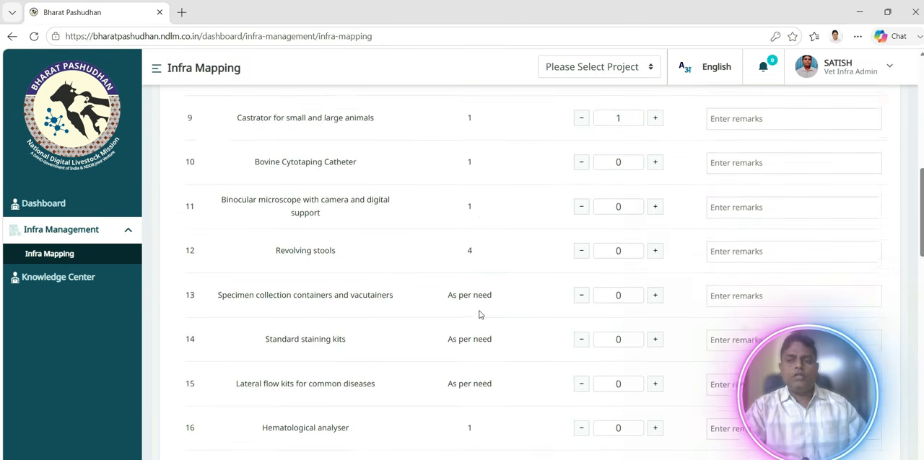
scroll(480, 315, down, 12)
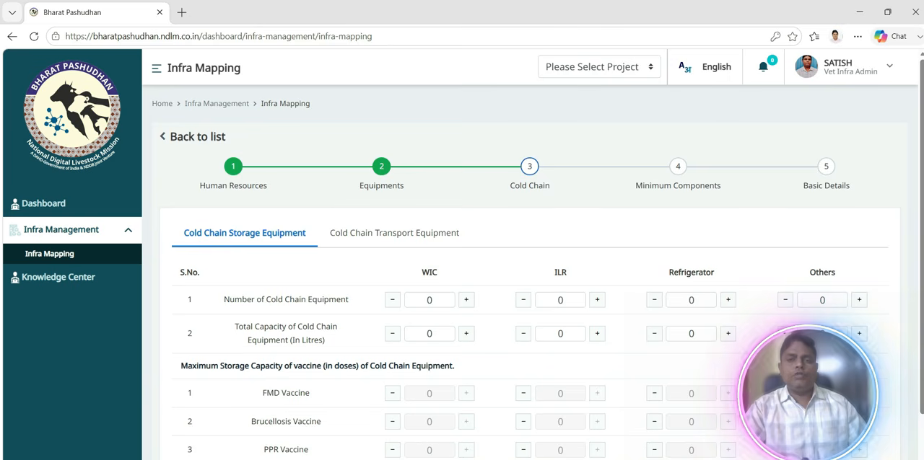
Set the number of ILR and Refrigerator storage units to 1 each, and save the Cold Chain section as a draft.
click(596, 300)
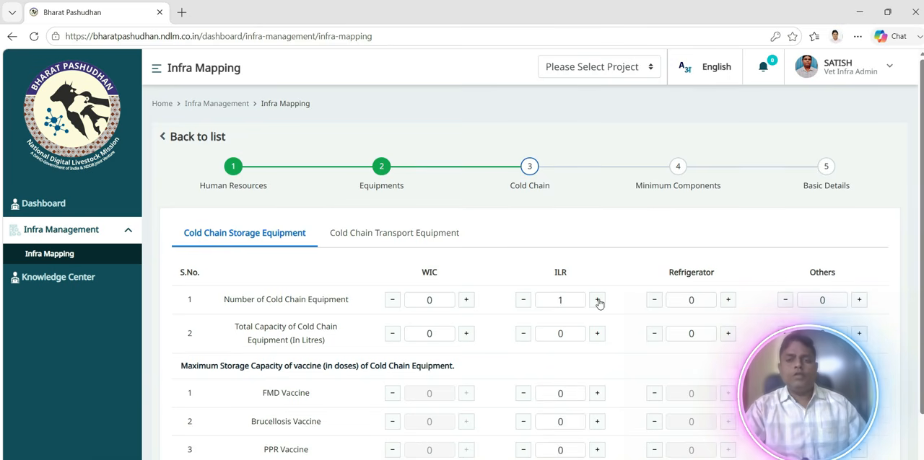
click(728, 300)
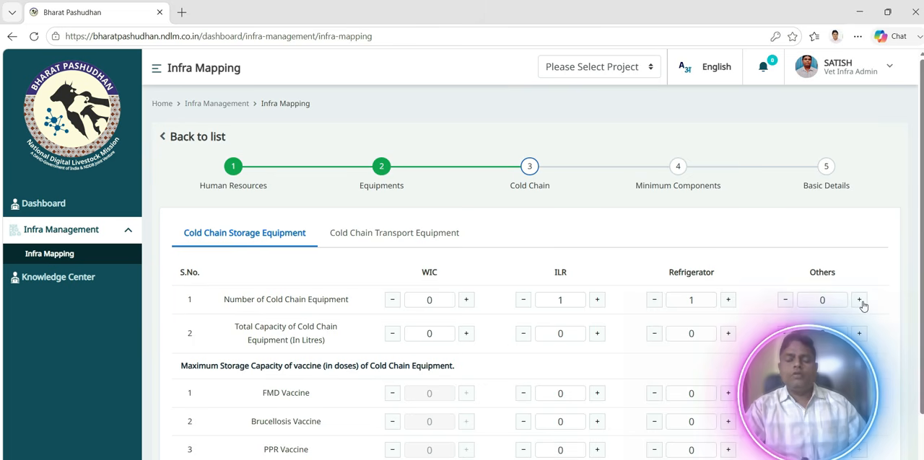
scroll(514, 349, down, 1)
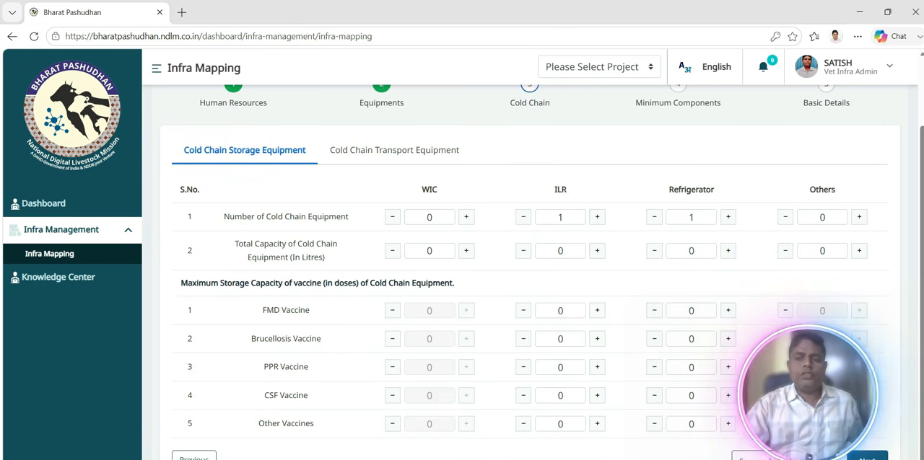
click(765, 457)
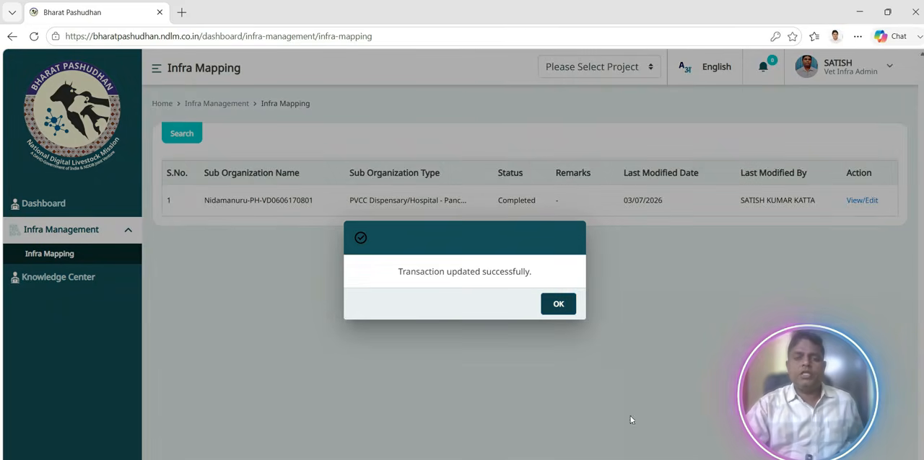
click(565, 304)
Reopen the record, show the Cold Chain Transport Equipment, and proceed to the Minimum Components section without entering transport counts.
click(869, 201)
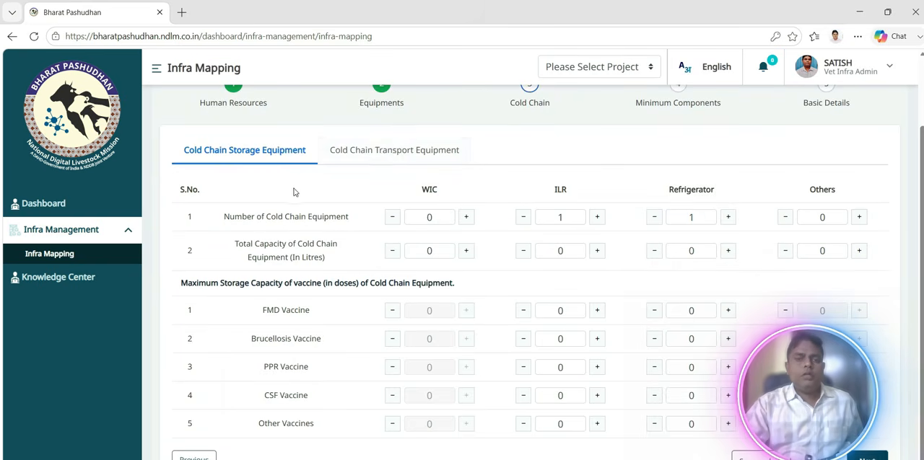
click(394, 150)
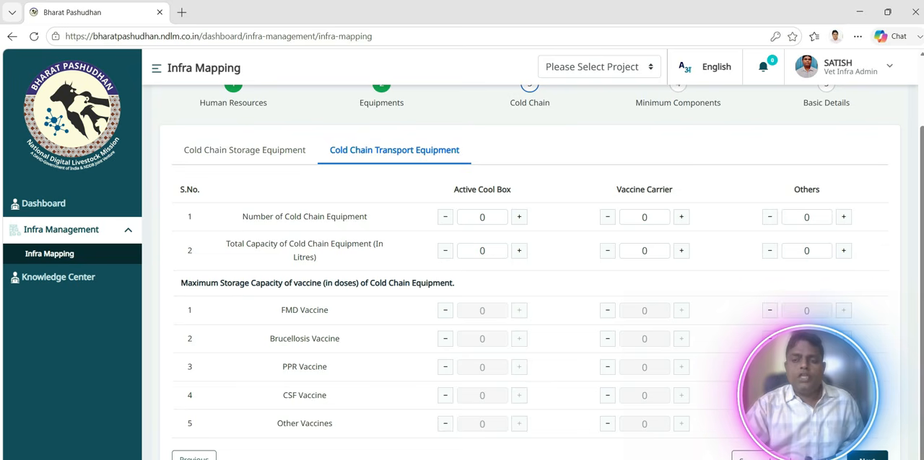
click(866, 457)
scroll(657, 395, up, 2)
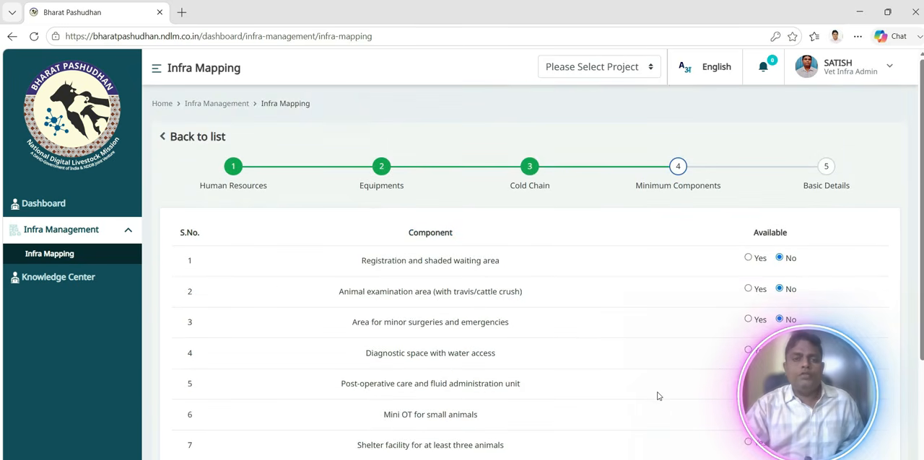
Review the availability answers for all the minimum components, from registration area to power backup, and proceed to the Basic Details section.
scroll(657, 395, down, 1)
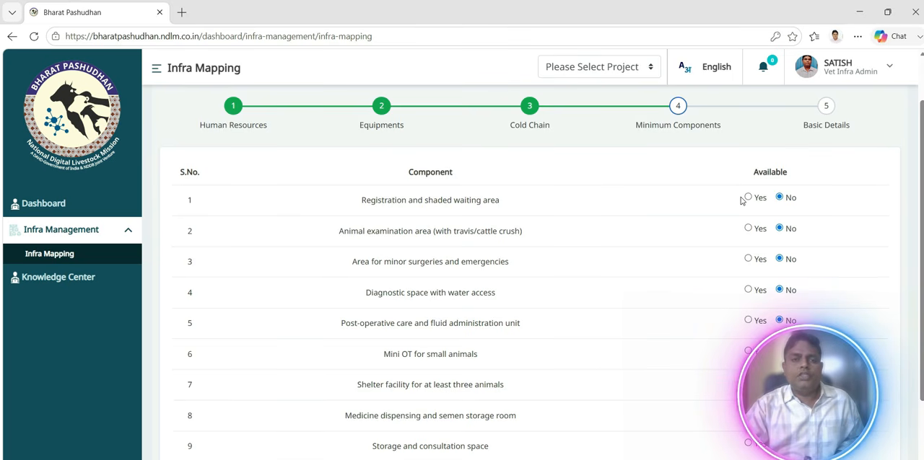
scroll(612, 259, down, 2)
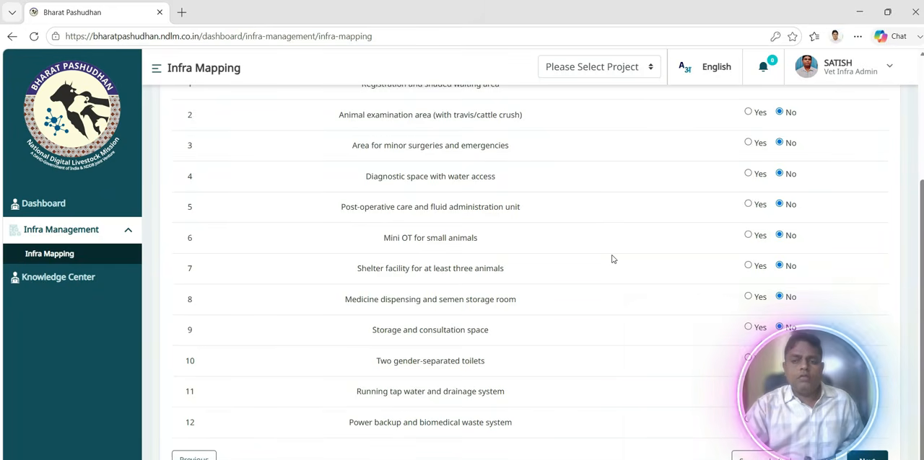
scroll(612, 259, up, 2)
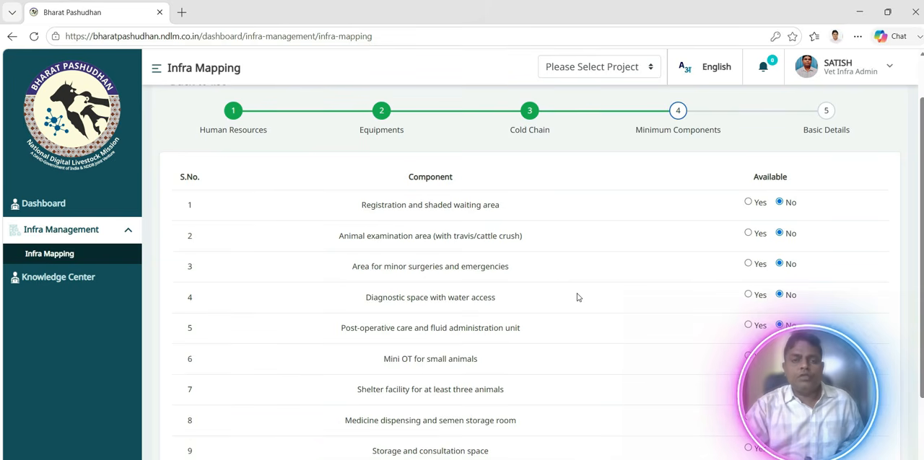
scroll(577, 297, down, 1)
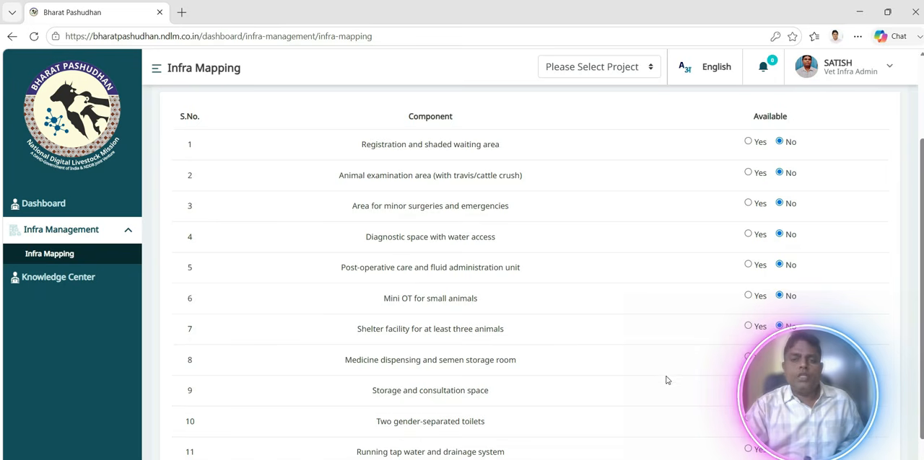
scroll(635, 361, down, 1)
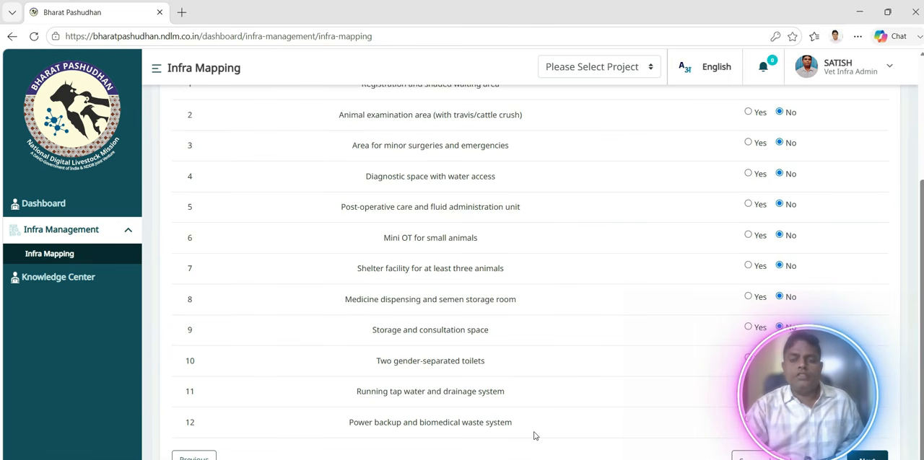
scroll(694, 421, up, 1)
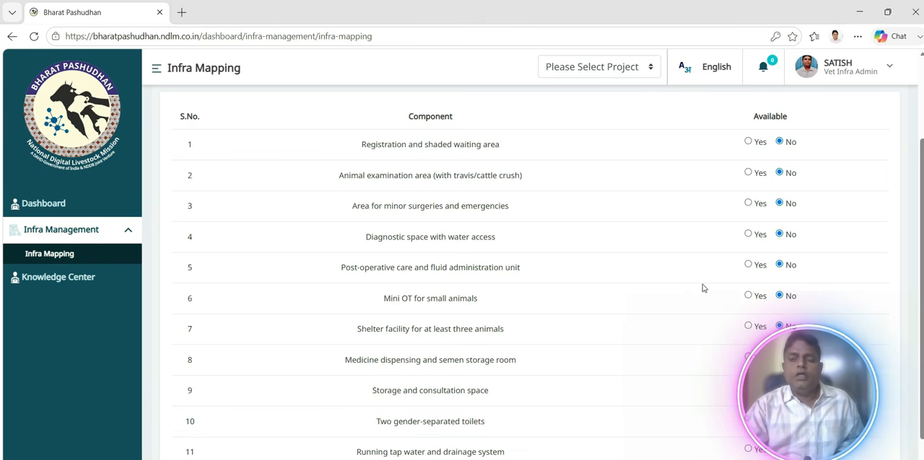
scroll(703, 286, down, 1)
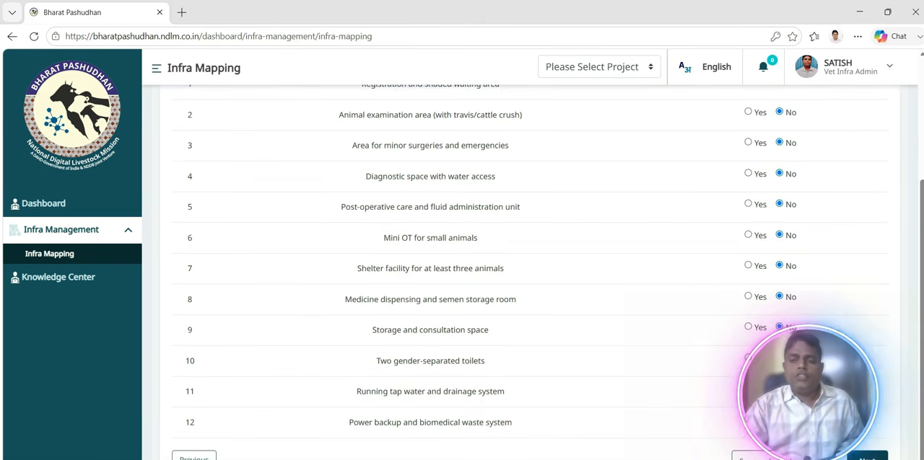
click(868, 457)
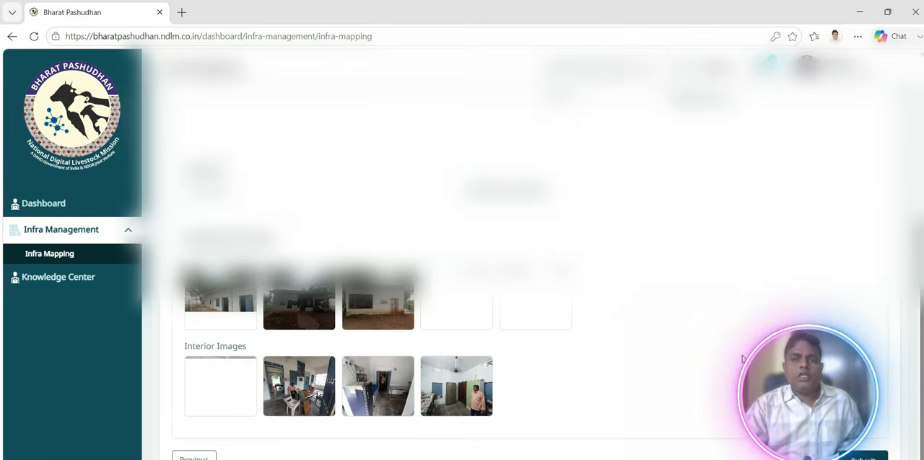
Examine the hospital's basic and contact information, Lat/Long coordinates, and exterior and interior infrastructure images in Basic Details.
scroll(744, 360, up, 1)
scroll(742, 359, up, 3)
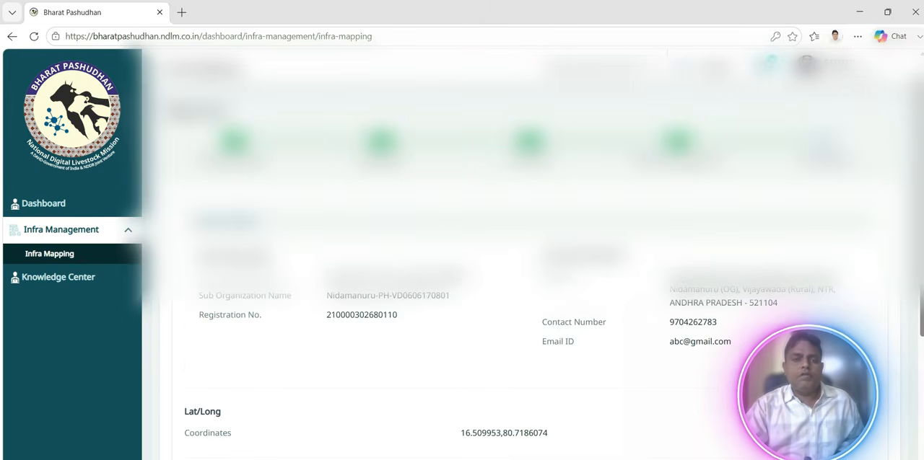
scroll(742, 359, down, 1)
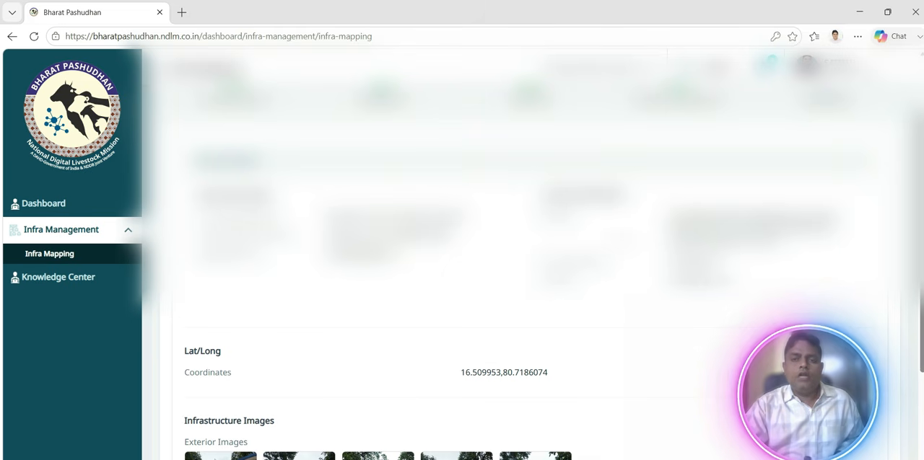
scroll(612, 303, down, 2)
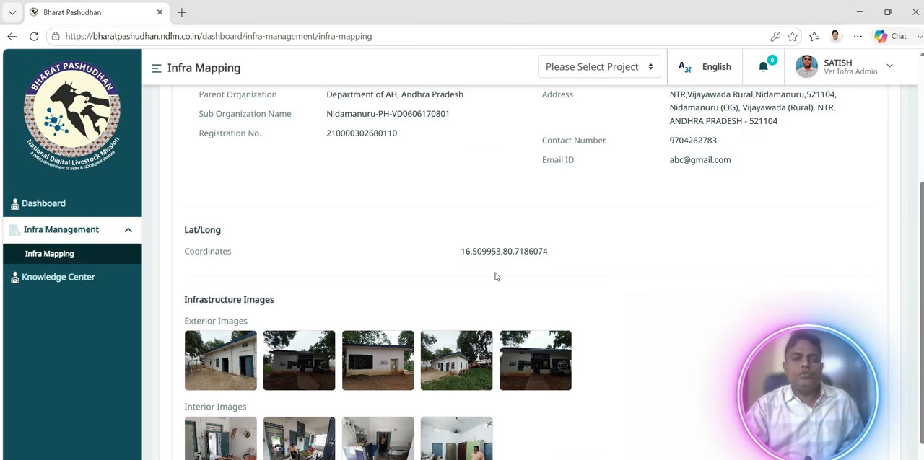
scroll(495, 276, down, 1)
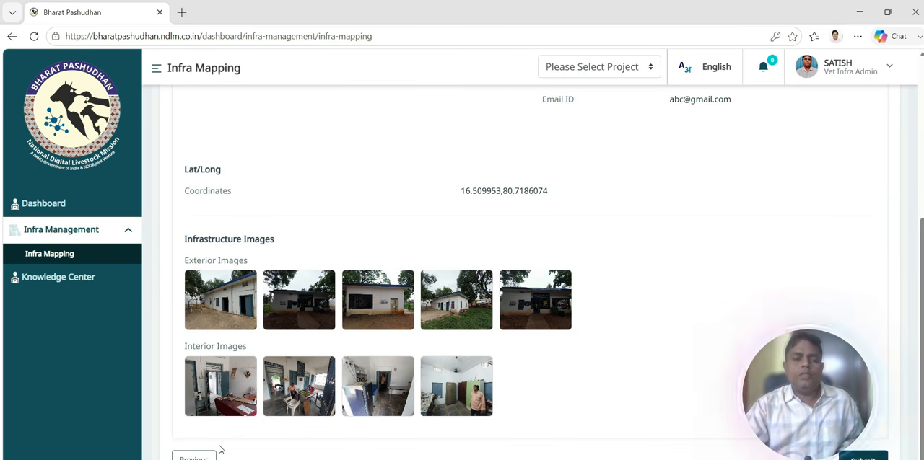
scroll(703, 322, up, 5)
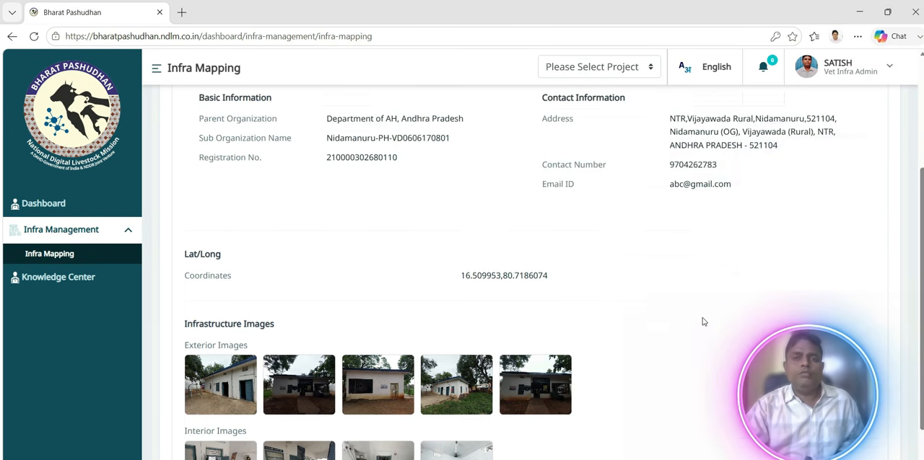